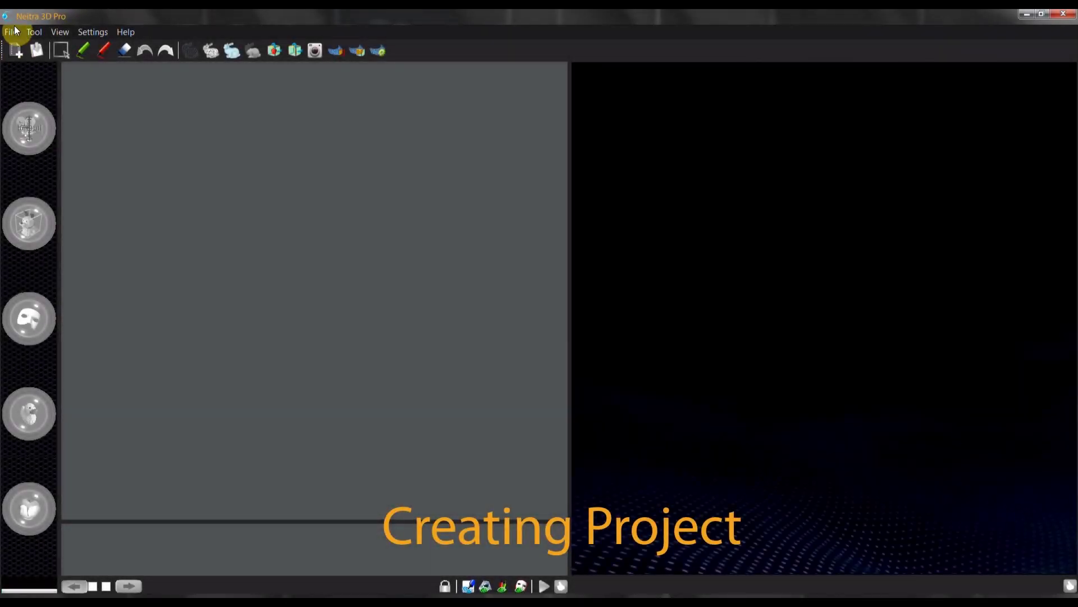
- Create project ship_demo1 with Pictures\wisdom_ship chosen as its project directory
{"action": "left_click", "coordinate": [14, 31]}
{"action": "left_click", "coordinate": [36, 45]}
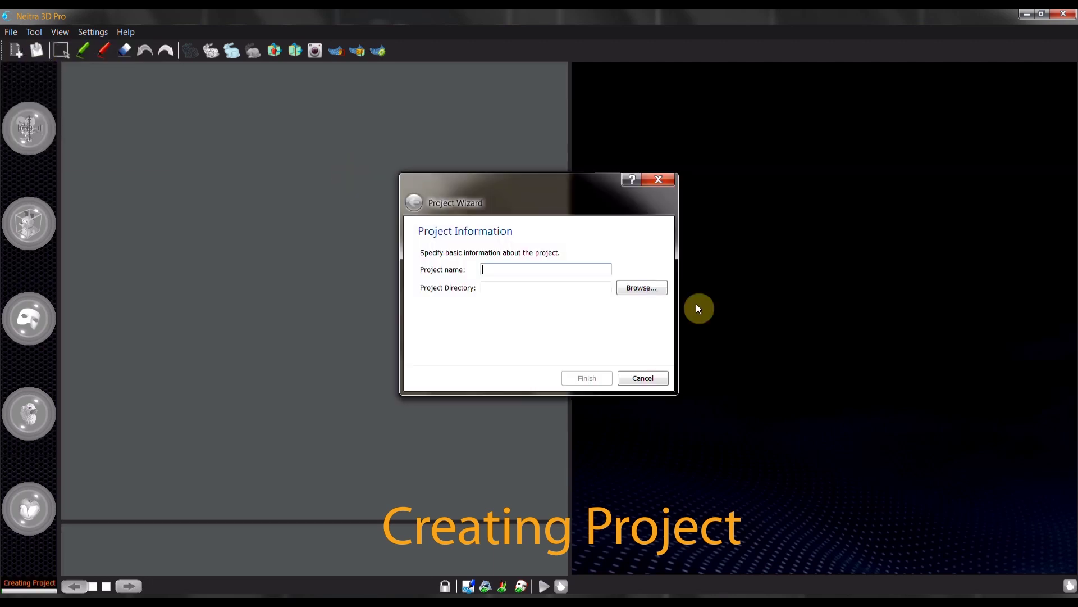
{"action": "type", "text": "ship_demo1"}
{"action": "left_click", "coordinate": [645, 289]}
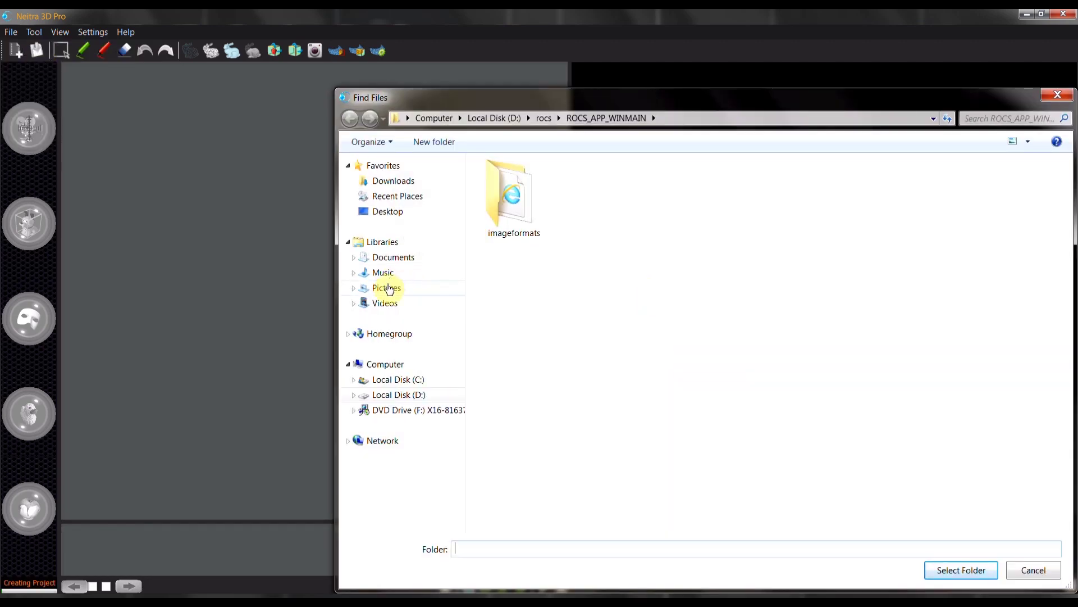
{"action": "left_click", "coordinate": [389, 289]}
{"action": "left_click", "coordinate": [511, 186]}
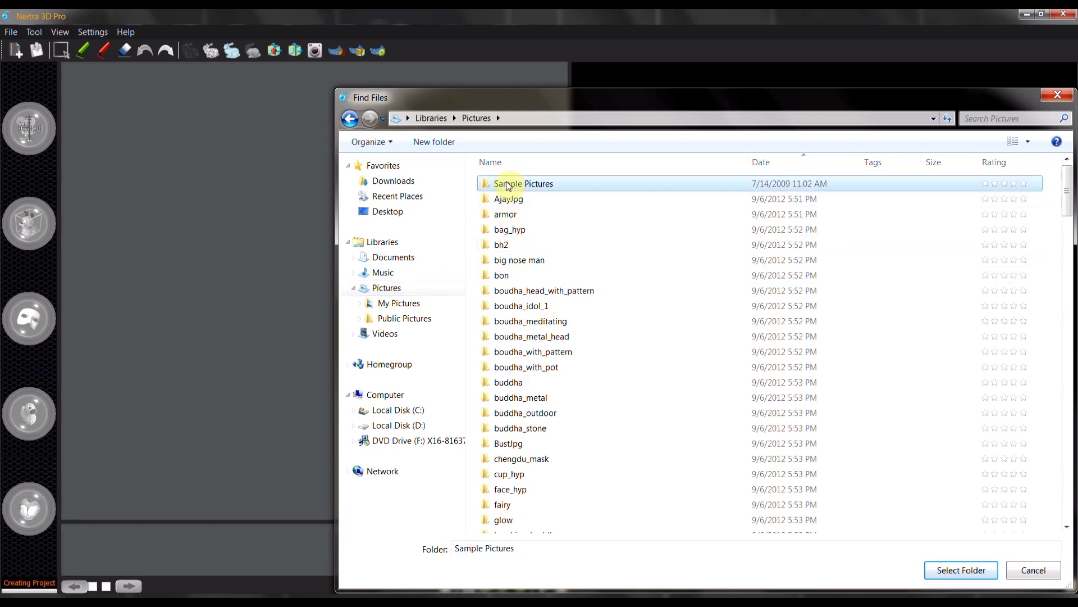
{"action": "type", "text": "wisdom_ship"}
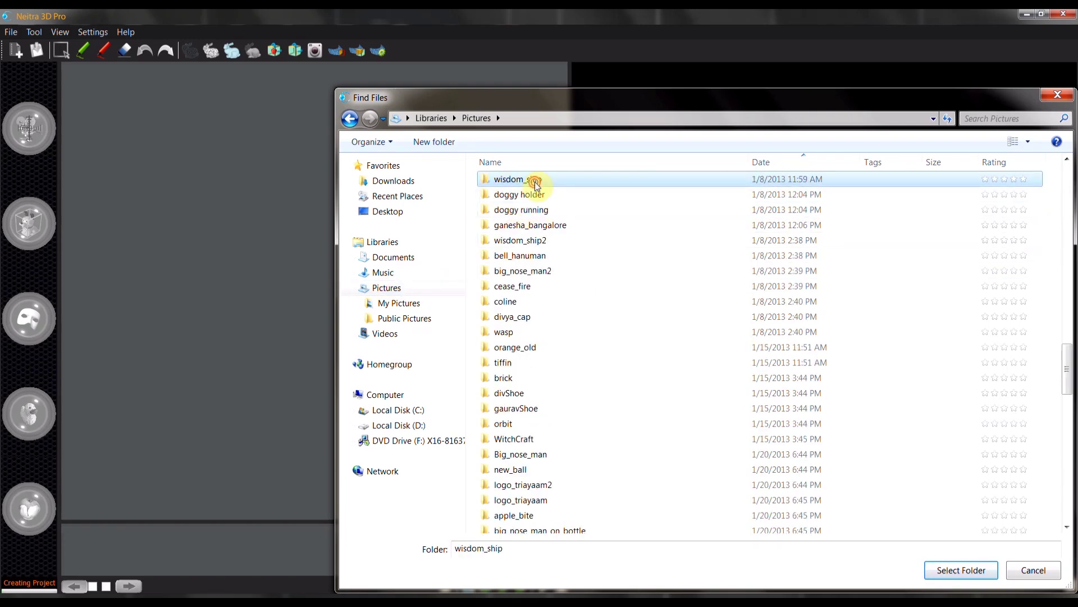
{"action": "double_click", "coordinate": [534, 183]}
{"action": "left_click", "coordinate": [967, 569]}
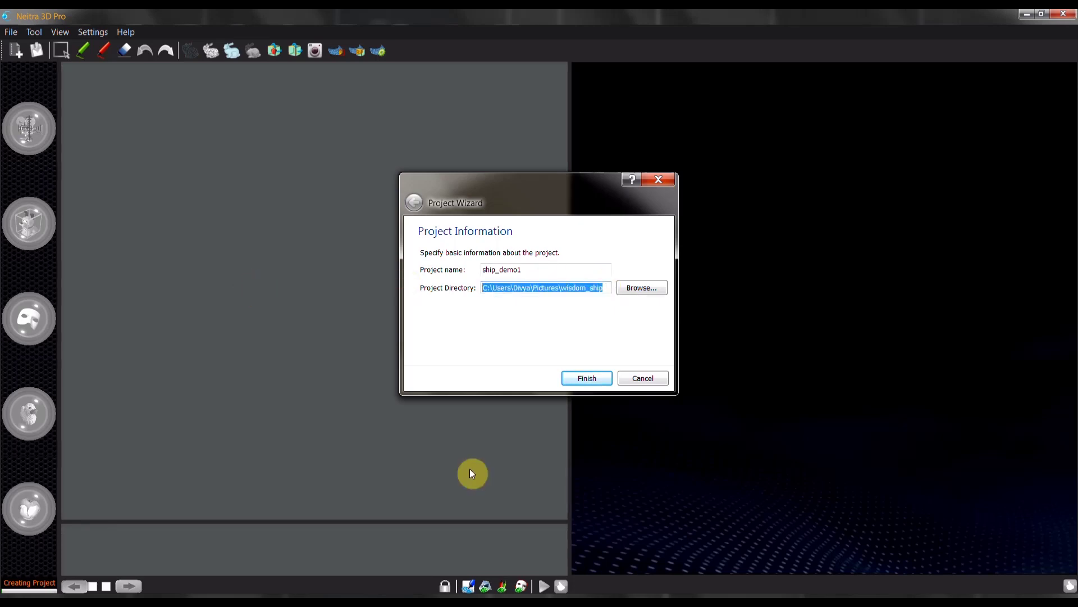
- Finish the project and point the Open Images dialog at the wisdom_ship folder path
{"action": "left_click", "coordinate": [592, 376]}
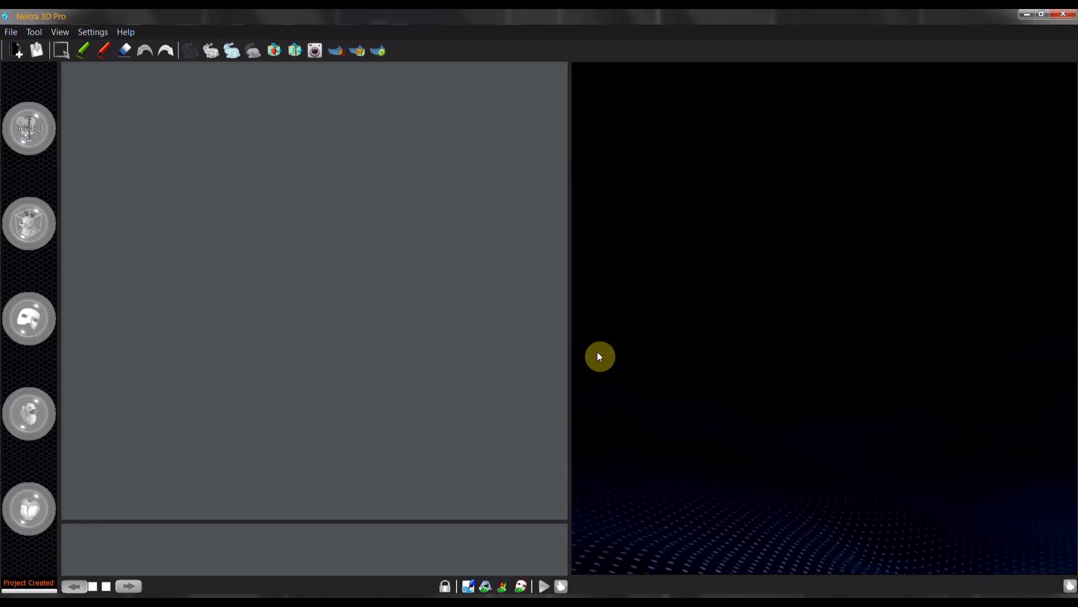
{"action": "left_click", "coordinate": [20, 53]}
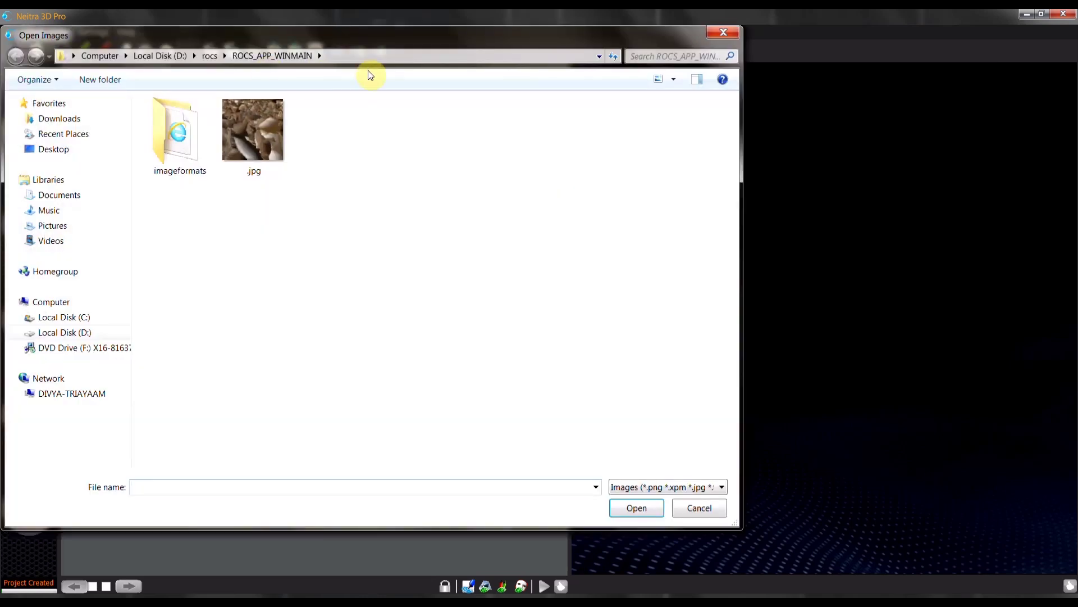
{"action": "left_click", "coordinate": [359, 58]}
{"action": "type", "text": "C:\\Users\\Divya\\Pictures\\wisdom_ship"}
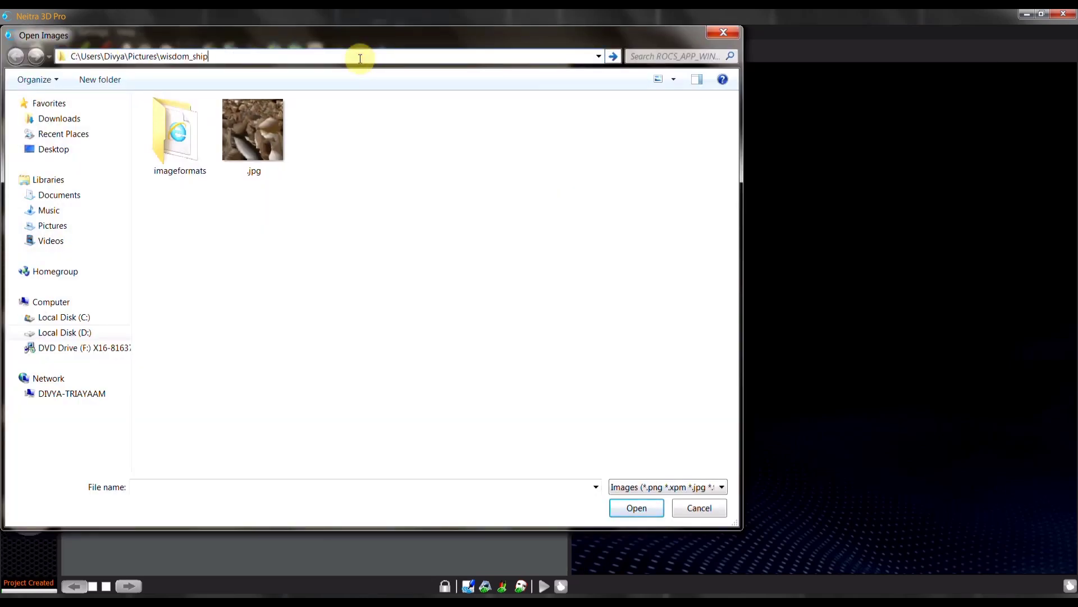
{"action": "left_click", "coordinate": [304, 70]}
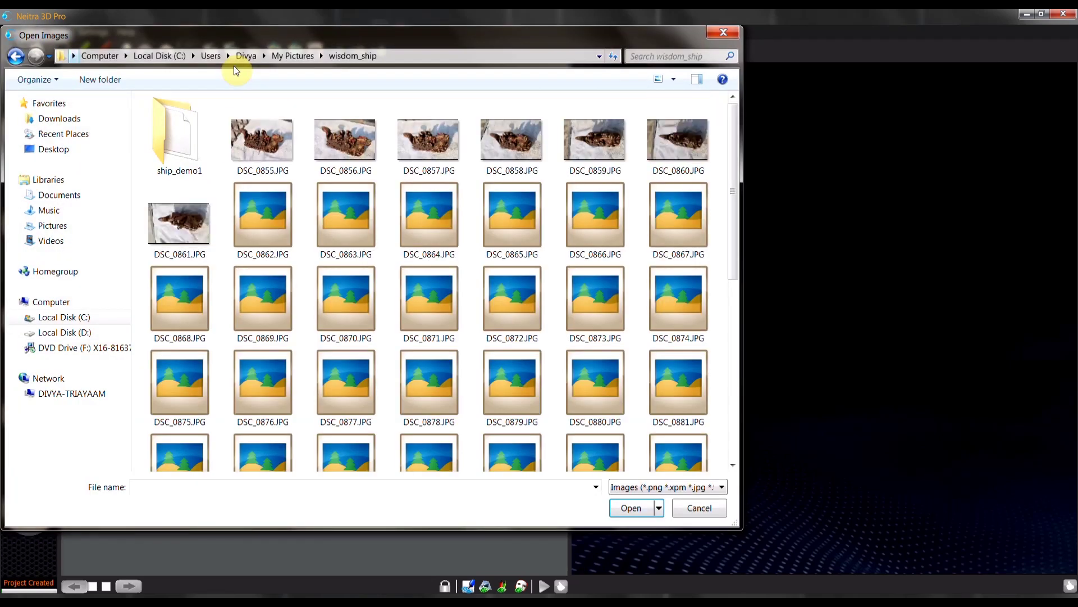
- Select photos DSC_0855.JPG through DSC_0911.JPG and load them into the project
{"action": "left_click", "coordinate": [259, 139]}
{"action": "scroll", "coordinate": [437, 202], "scroll_direction": "down", "scroll_amount": 5}
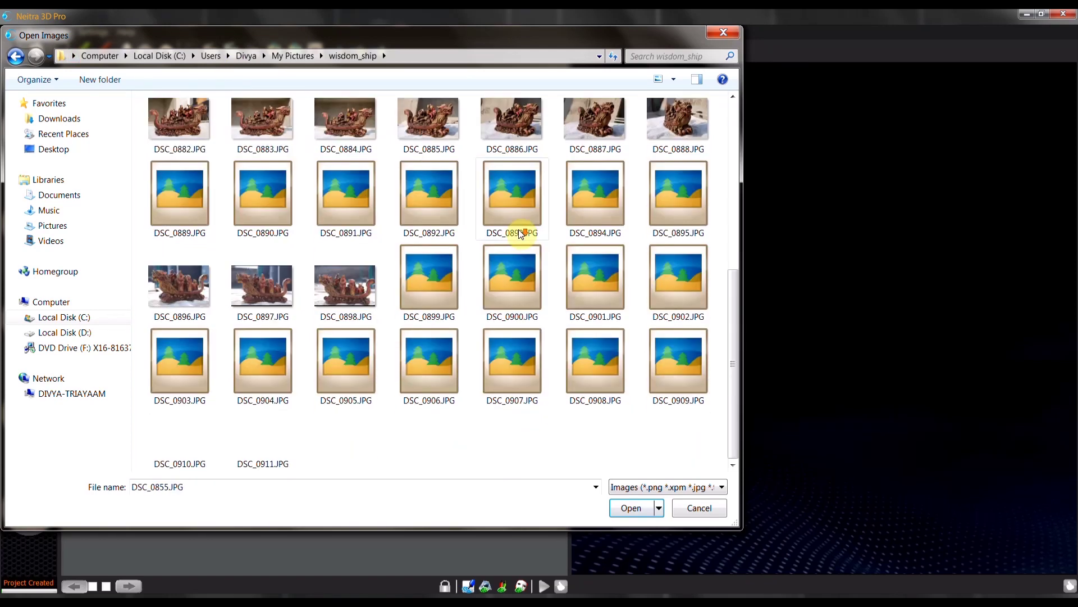
{"action": "left_click", "coordinate": [253, 438], "text": "shift"}
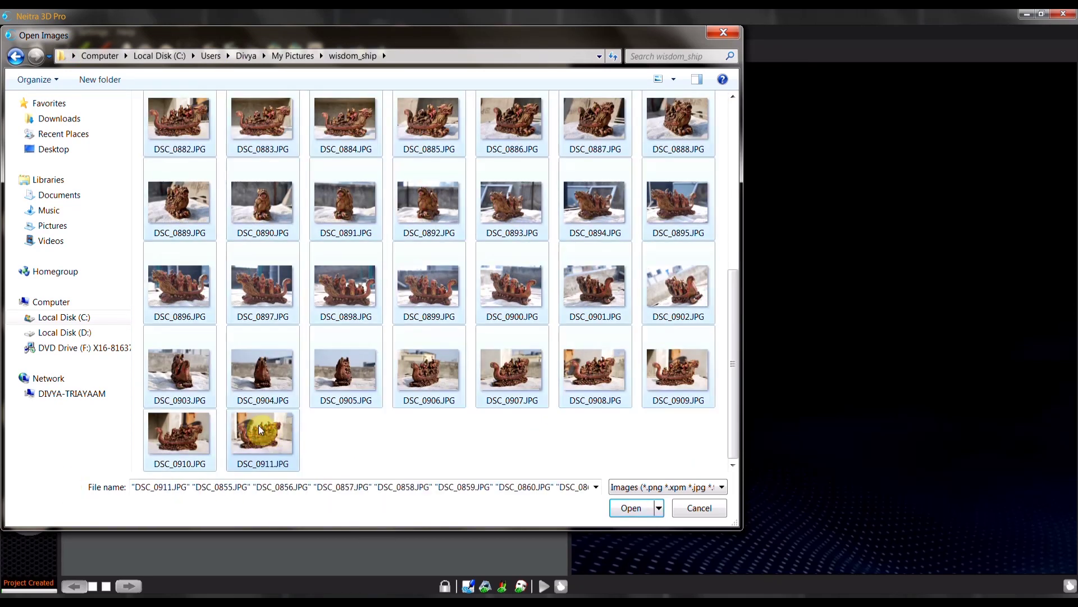
{"action": "left_click", "coordinate": [629, 509]}
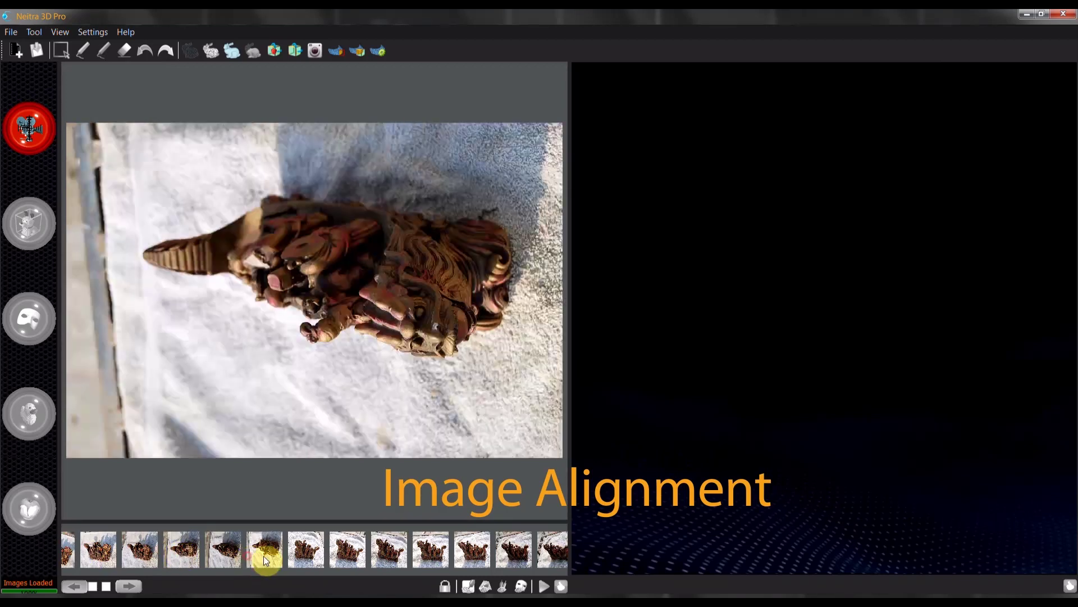
- Browse the thumbnail strip, viewing another boat photo and then the first one
{"action": "left_click", "coordinate": [386, 553]}
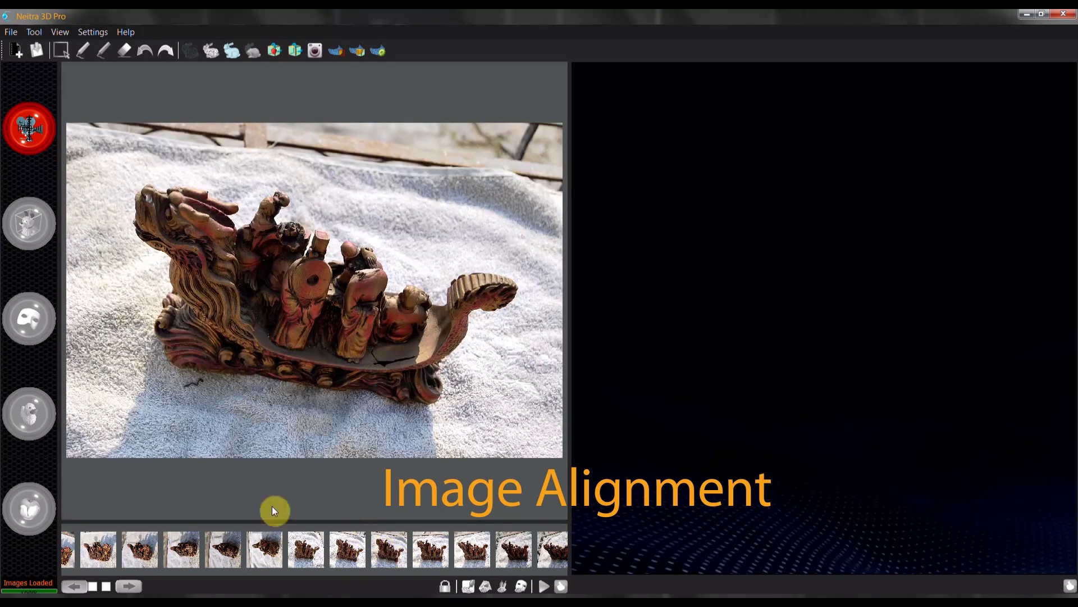
{"action": "left_click", "coordinate": [178, 552]}
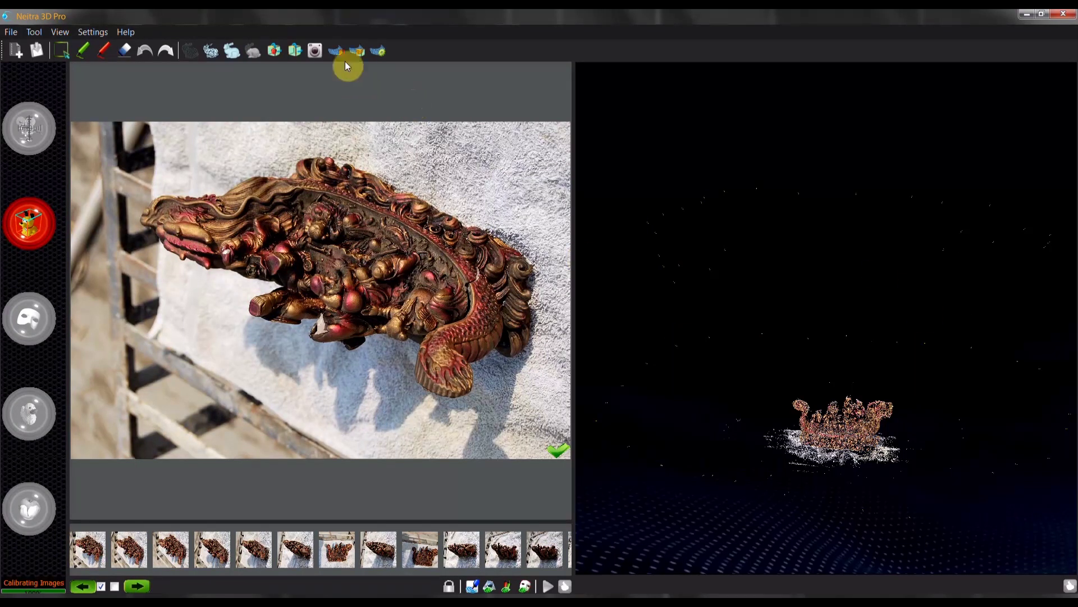
- Show camera positions and view the photos from several cameras in a top-down view
{"action": "left_click", "coordinate": [313, 53]}
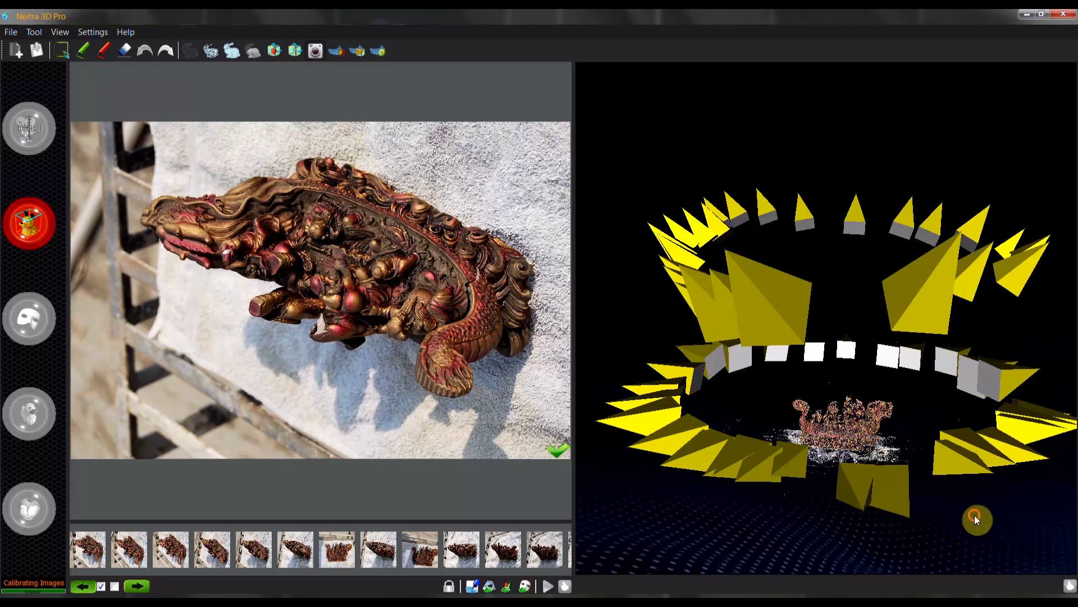
{"action": "scroll", "coordinate": [975, 515], "scroll_direction": "down", "scroll_amount": 3}
{"action": "left_click_drag", "start_coordinate": [867, 439], "coordinate": [763, 548]}
{"action": "left_click", "coordinate": [881, 403]}
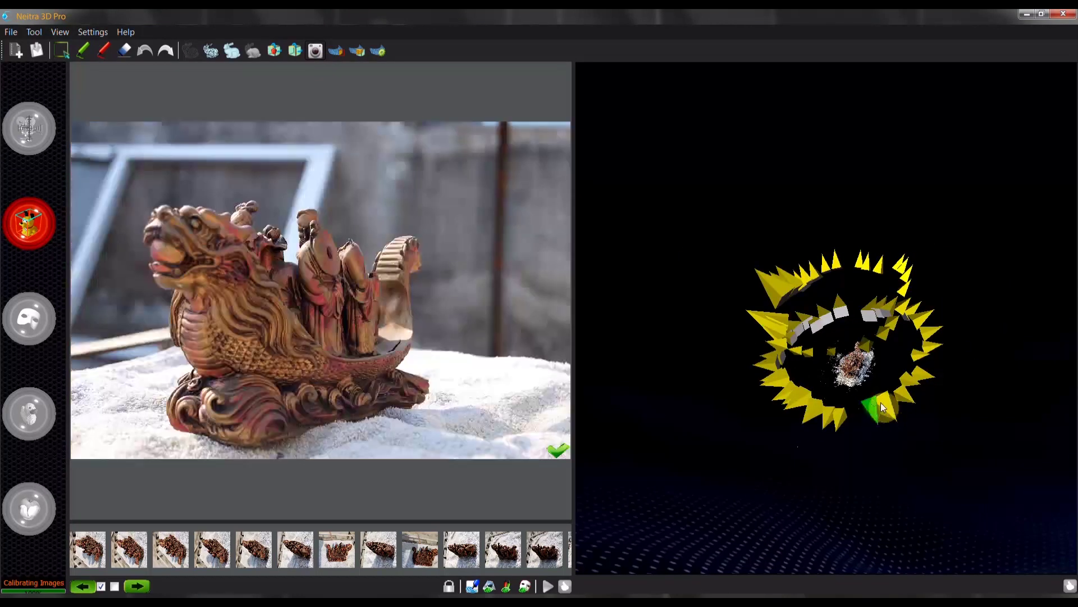
{"action": "left_click", "coordinate": [902, 373]}
{"action": "left_click", "coordinate": [871, 343]}
- Check more cameras from the side, hide camera positions, and start the 3D masking box
{"action": "mouse_move", "coordinate": [827, 467]}
{"action": "left_mouse_down"}
{"action": "mouse_move", "coordinate": [794, 395]}
{"action": "mouse_move", "coordinate": [848, 385]}
{"action": "mouse_move", "coordinate": [641, 393]}
{"action": "mouse_move", "coordinate": [819, 473]}
{"action": "left_mouse_up"}
{"action": "left_click", "coordinate": [848, 382]}
{"action": "left_click", "coordinate": [830, 384]}
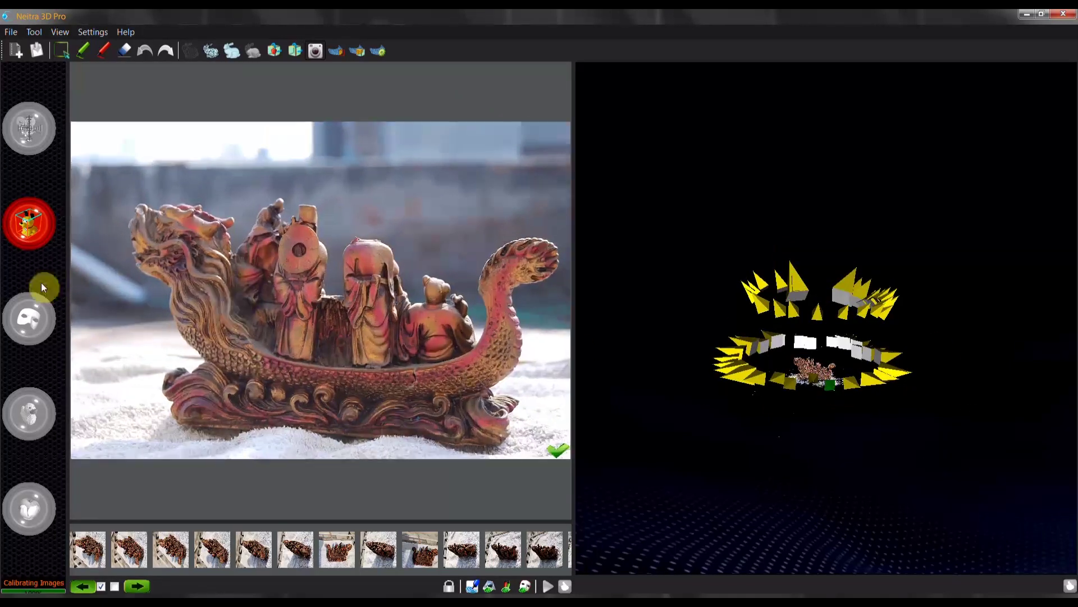
{"action": "left_click", "coordinate": [315, 52]}
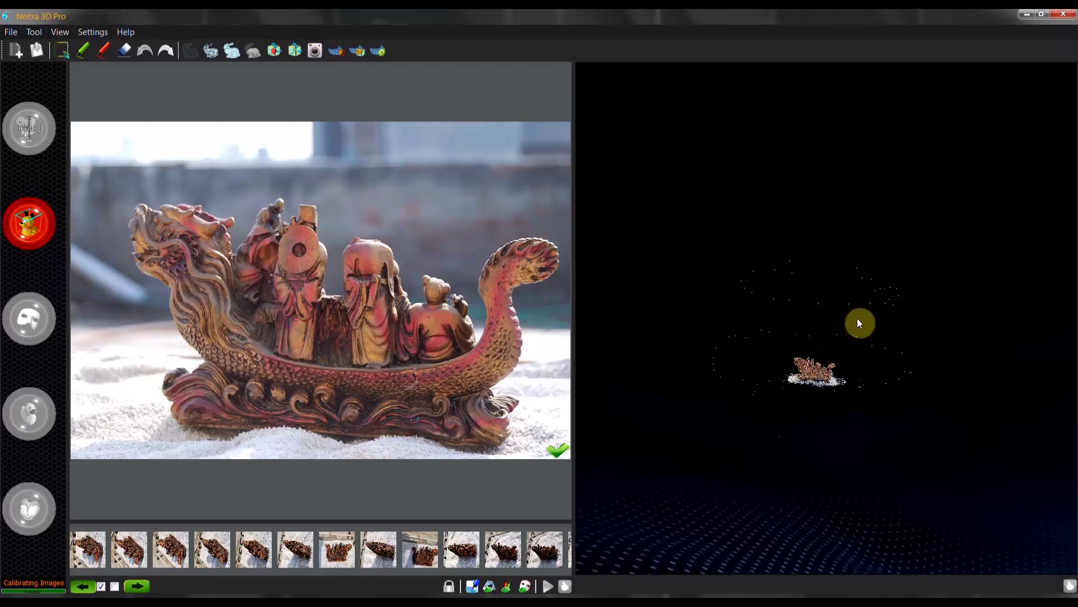
{"action": "left_click", "coordinate": [21, 218]}
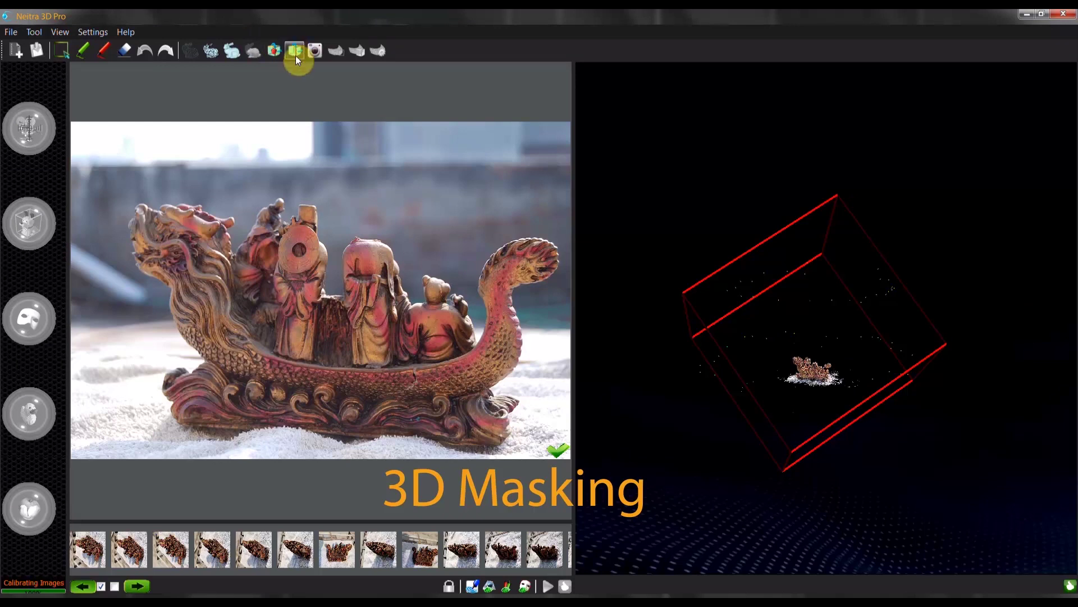
- Level the 3D masking box and shrink it tightly around the boat's point cloud
{"action": "mouse_move", "coordinate": [905, 343]}
{"action": "left_mouse_down"}
{"action": "mouse_move", "coordinate": [855, 379]}
{"action": "mouse_move", "coordinate": [922, 366]}
{"action": "mouse_move", "coordinate": [920, 494]}
{"action": "mouse_move", "coordinate": [889, 483]}
{"action": "left_mouse_up"}
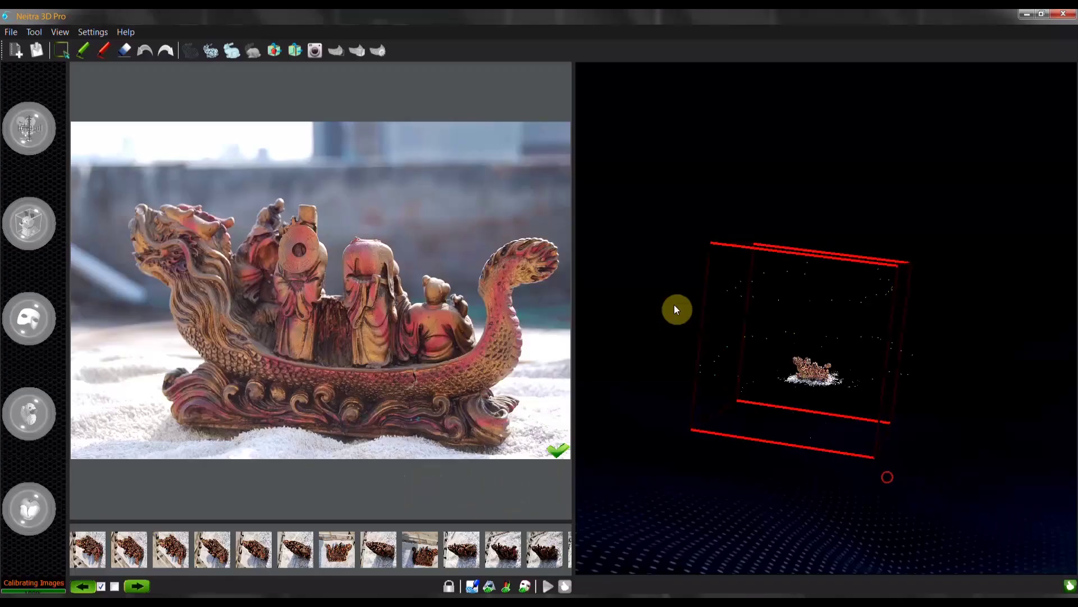
{"action": "mouse_move", "coordinate": [880, 391]}
{"action": "left_mouse_down"}
{"action": "mouse_move", "coordinate": [803, 385]}
{"action": "mouse_move", "coordinate": [813, 413]}
{"action": "left_mouse_up"}
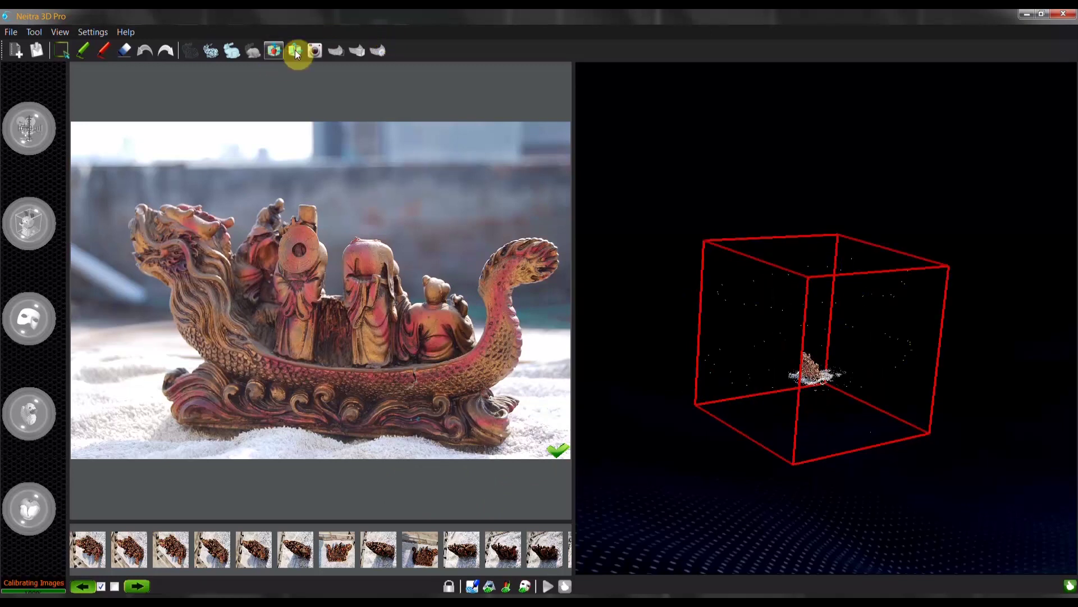
{"action": "mouse_move", "coordinate": [859, 305]}
{"action": "left_mouse_down"}
{"action": "mouse_move", "coordinate": [844, 369]}
{"action": "mouse_move", "coordinate": [824, 388]}
{"action": "mouse_move", "coordinate": [819, 376]}
{"action": "mouse_move", "coordinate": [830, 374]}
{"action": "mouse_move", "coordinate": [838, 342]}
{"action": "mouse_move", "coordinate": [787, 480]}
{"action": "mouse_move", "coordinate": [801, 421]}
{"action": "left_mouse_up"}
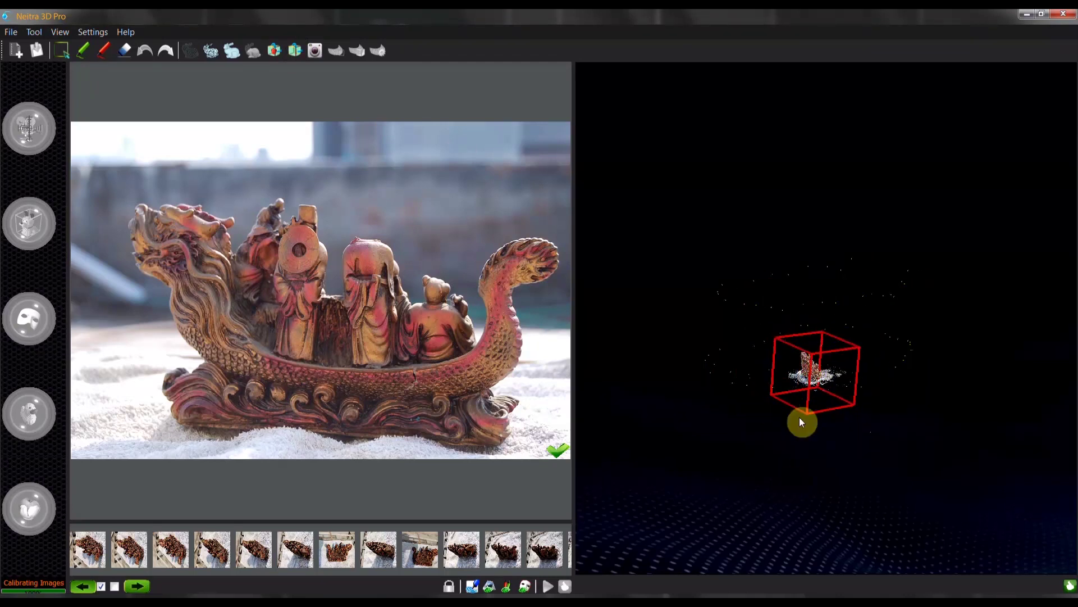
{"action": "left_click_drag", "start_coordinate": [818, 359], "coordinate": [816, 377]}
- Inspect the box edge-on and from the side, then move on to 2D masking
{"action": "mouse_move", "coordinate": [693, 429]}
{"action": "left_mouse_down"}
{"action": "mouse_move", "coordinate": [831, 390]}
{"action": "mouse_move", "coordinate": [806, 443]}
{"action": "mouse_move", "coordinate": [816, 393]}
{"action": "mouse_move", "coordinate": [814, 446]}
{"action": "mouse_move", "coordinate": [823, 373]}
{"action": "mouse_move", "coordinate": [884, 308]}
{"action": "mouse_move", "coordinate": [844, 320]}
{"action": "mouse_move", "coordinate": [859, 344]}
{"action": "mouse_move", "coordinate": [932, 362]}
{"action": "mouse_move", "coordinate": [759, 281]}
{"action": "left_mouse_up"}
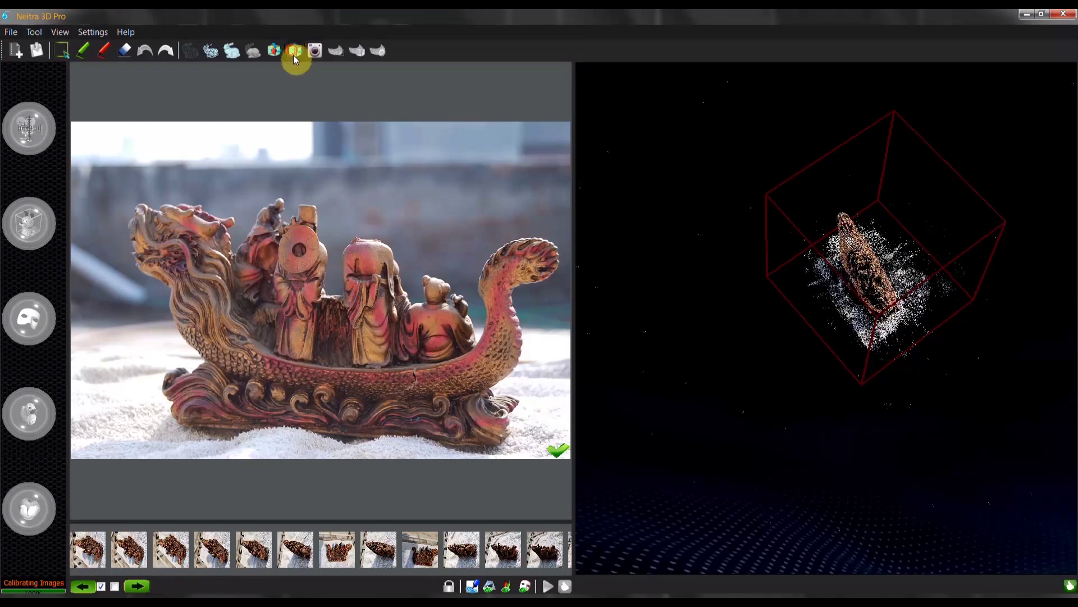
{"action": "mouse_move", "coordinate": [890, 286]}
{"action": "left_mouse_down"}
{"action": "mouse_move", "coordinate": [891, 278]}
{"action": "mouse_move", "coordinate": [874, 339]}
{"action": "mouse_move", "coordinate": [881, 309]}
{"action": "mouse_move", "coordinate": [867, 293]}
{"action": "left_mouse_up"}
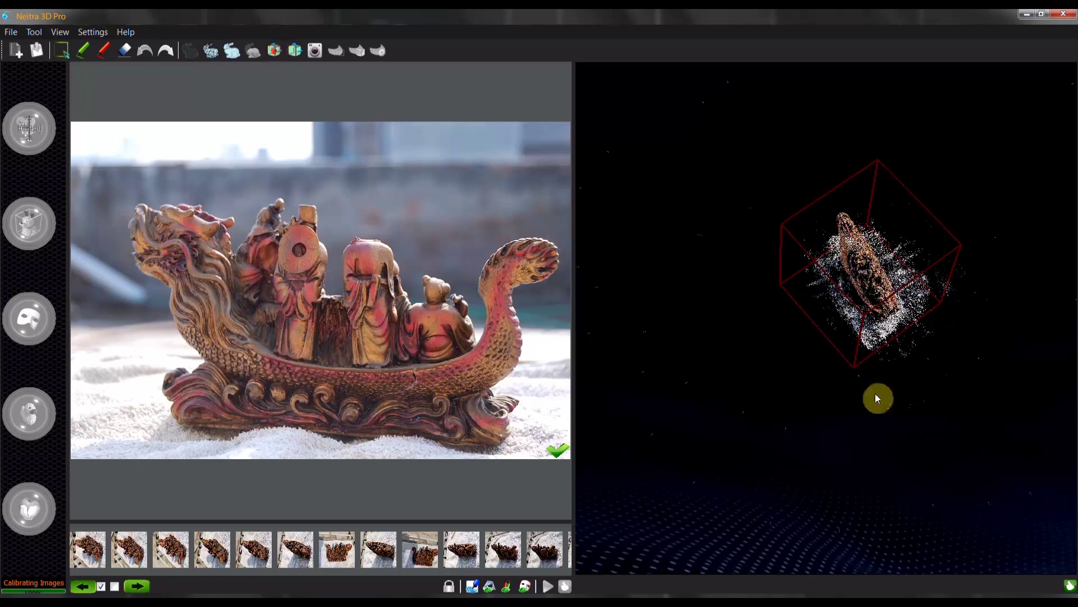
{"action": "mouse_move", "coordinate": [876, 399]}
{"action": "left_mouse_down"}
{"action": "mouse_move", "coordinate": [855, 337]}
{"action": "mouse_move", "coordinate": [919, 277]}
{"action": "mouse_move", "coordinate": [1072, 428]}
{"action": "left_mouse_up"}
{"action": "left_click", "coordinate": [21, 332]}
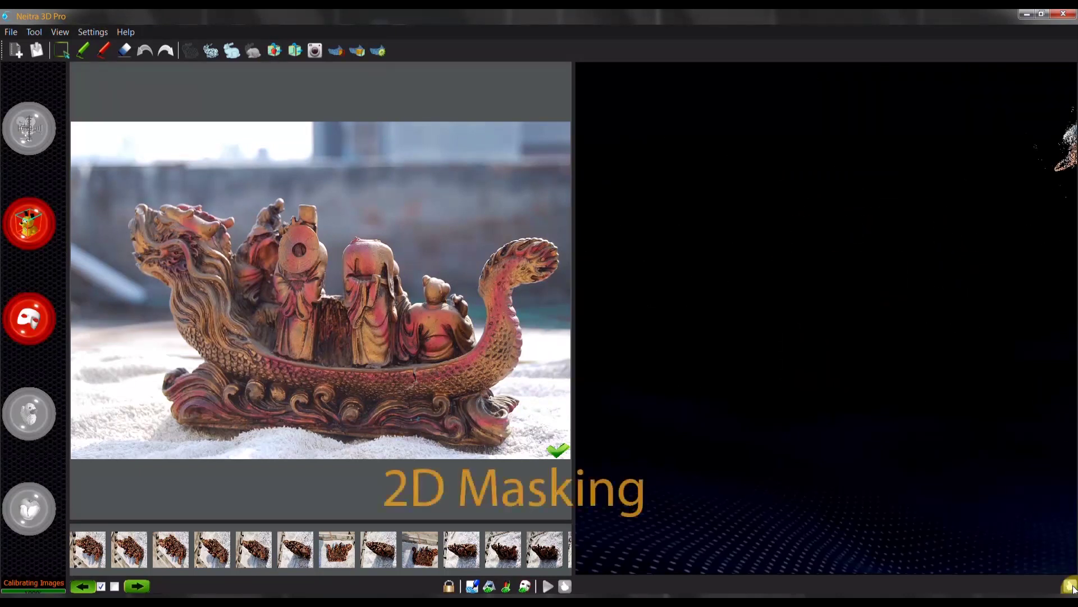
- Unlock the first photo, frame the dragon boat including its tail curl, and mark the hull foreground
{"action": "left_click", "coordinate": [450, 587]}
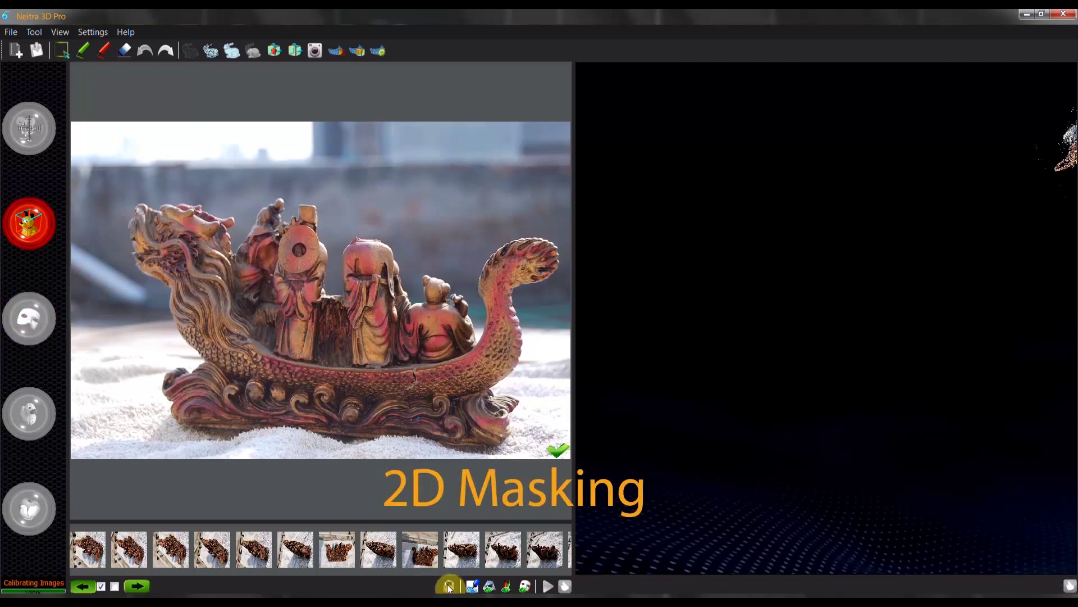
{"action": "left_click", "coordinate": [449, 587]}
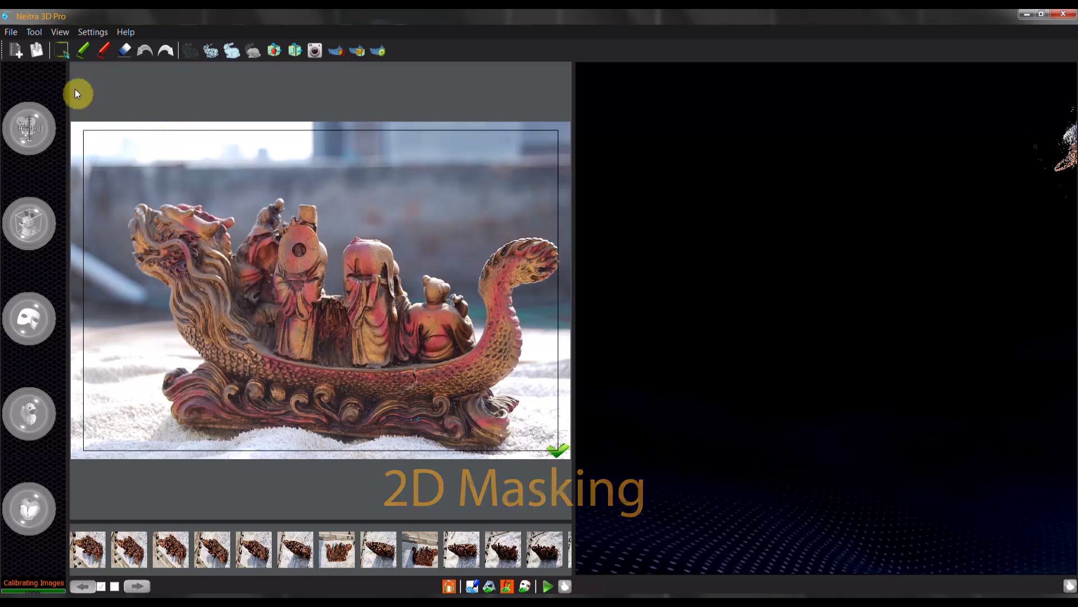
{"action": "left_click", "coordinate": [62, 51]}
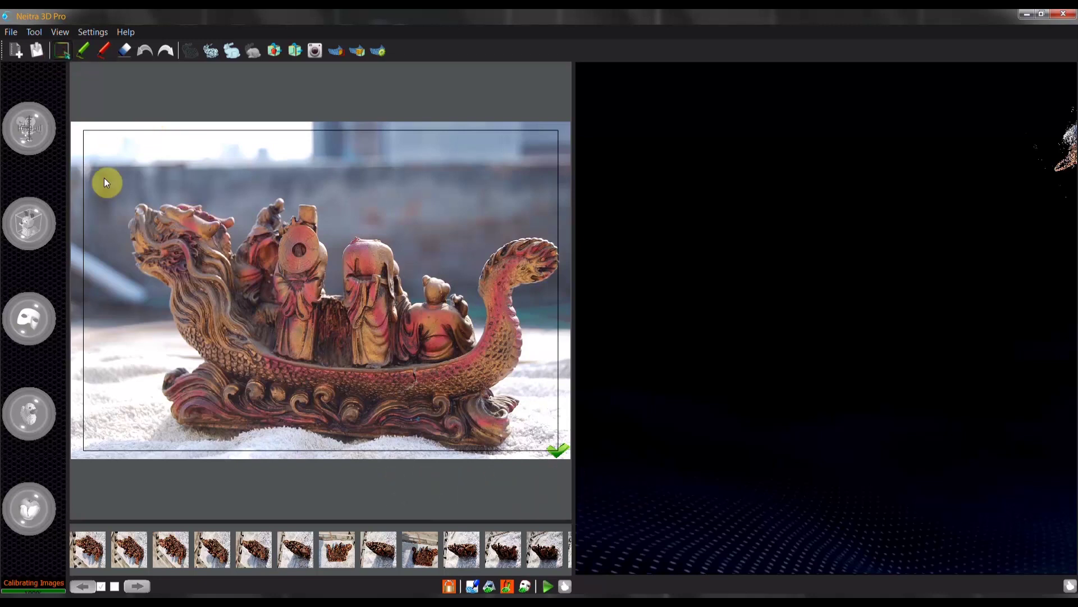
{"action": "left_click_drag", "start_coordinate": [103, 178], "coordinate": [521, 442]}
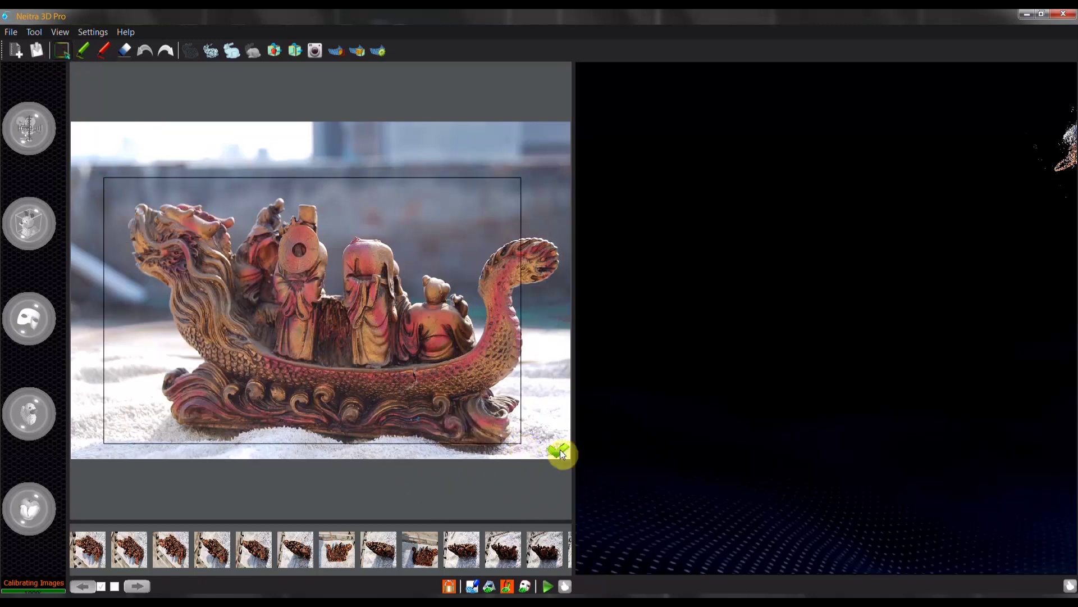
{"action": "left_click_drag", "start_coordinate": [560, 452], "coordinate": [558, 452]}
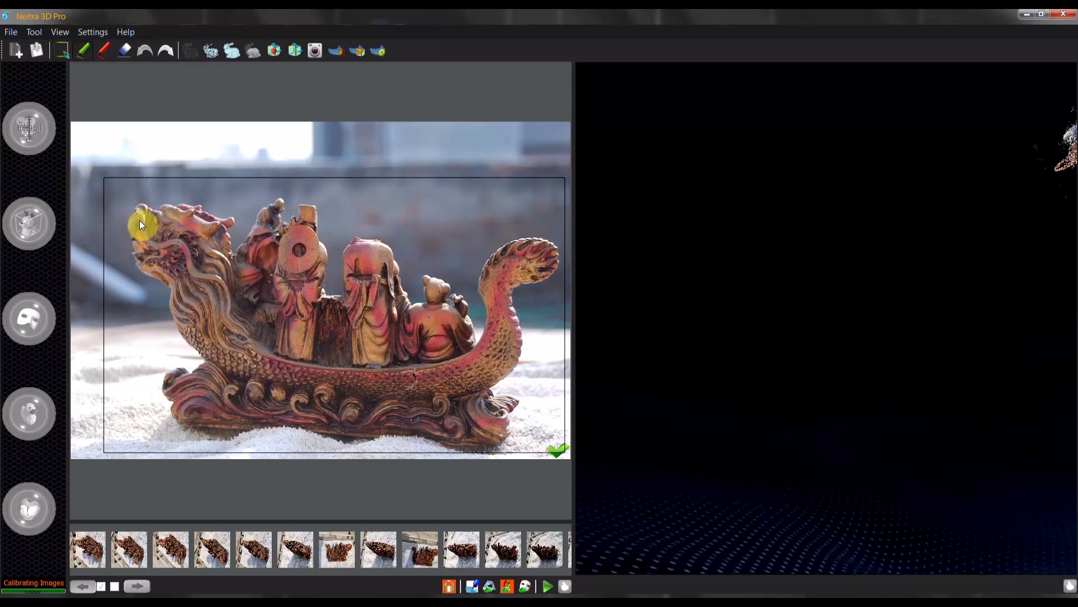
{"action": "left_click_drag", "start_coordinate": [226, 322], "coordinate": [428, 409]}
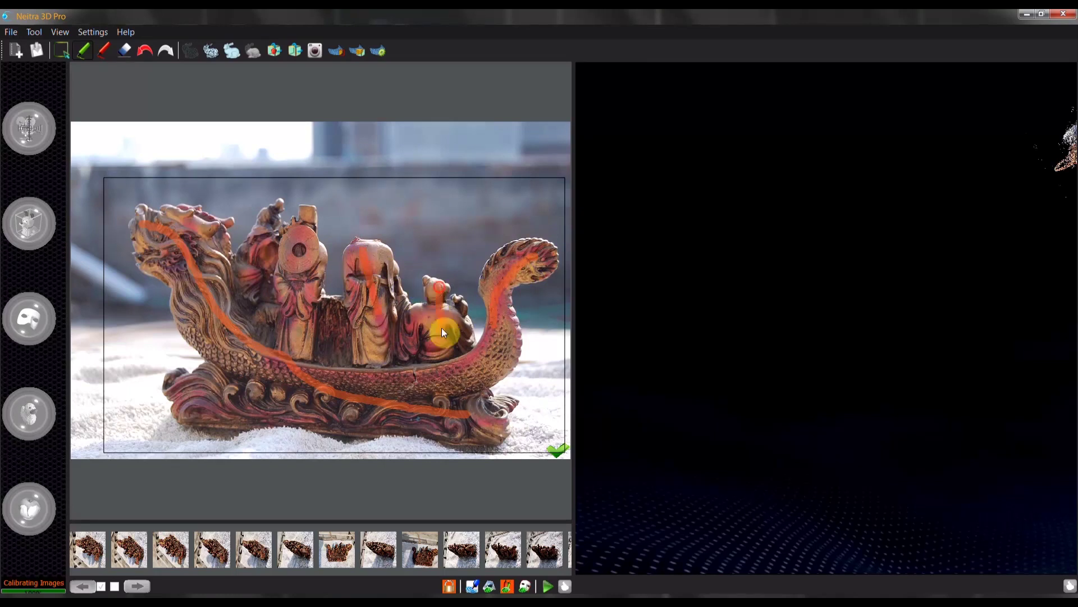
- Mark the figures and base foreground, stroke the surroundings and gaps as background, and accept the mask
{"action": "left_click_drag", "start_coordinate": [249, 258], "coordinate": [482, 385]}
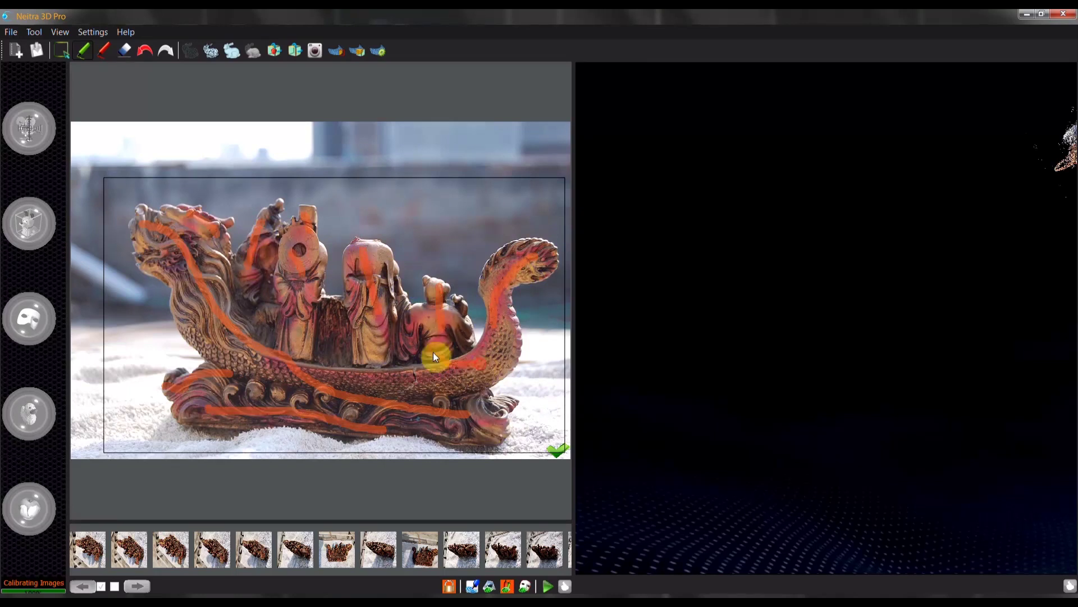
{"action": "key", "text": "r"}
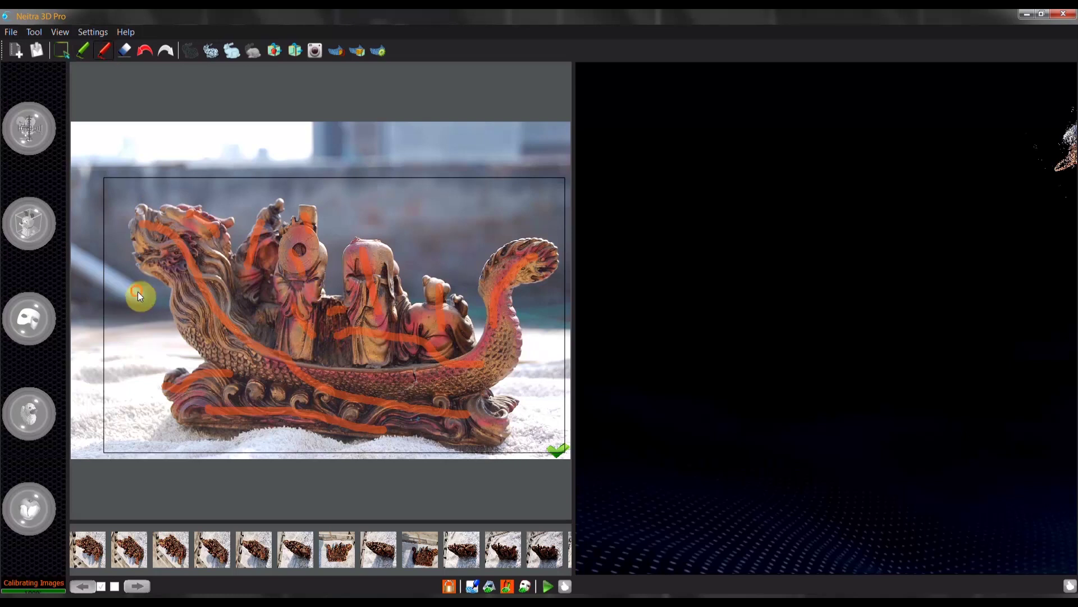
{"action": "left_click_drag", "start_coordinate": [230, 443], "coordinate": [253, 444]}
{"action": "left_click_drag", "start_coordinate": [535, 379], "coordinate": [537, 409]}
{"action": "left_click_drag", "start_coordinate": [546, 317], "coordinate": [546, 331]}
{"action": "left_click_drag", "start_coordinate": [445, 231], "coordinate": [459, 270]}
{"action": "left_click_drag", "start_coordinate": [417, 254], "coordinate": [411, 299]}
{"action": "left_click_drag", "start_coordinate": [342, 204], "coordinate": [342, 217]}
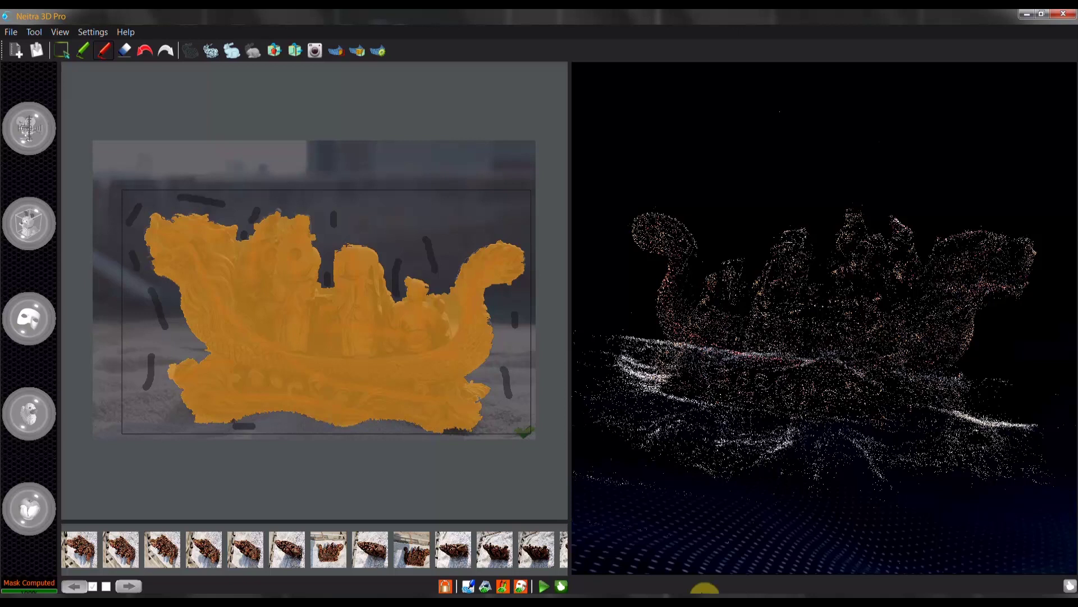
{"action": "scroll", "coordinate": [332, 284], "scroll_direction": "down", "scroll_amount": 1}
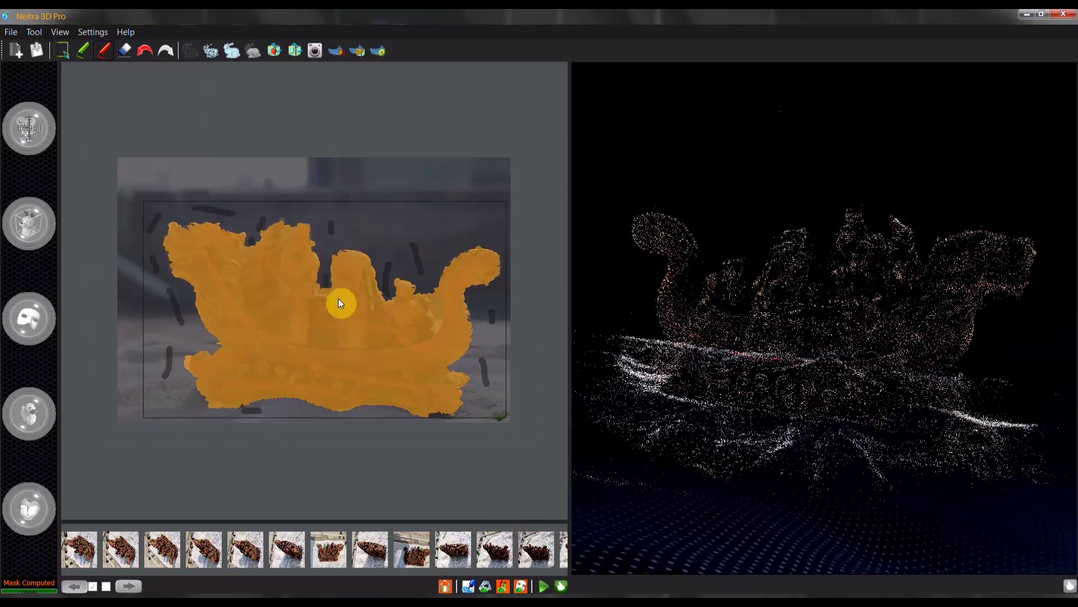
{"action": "left_click", "coordinate": [561, 588]}
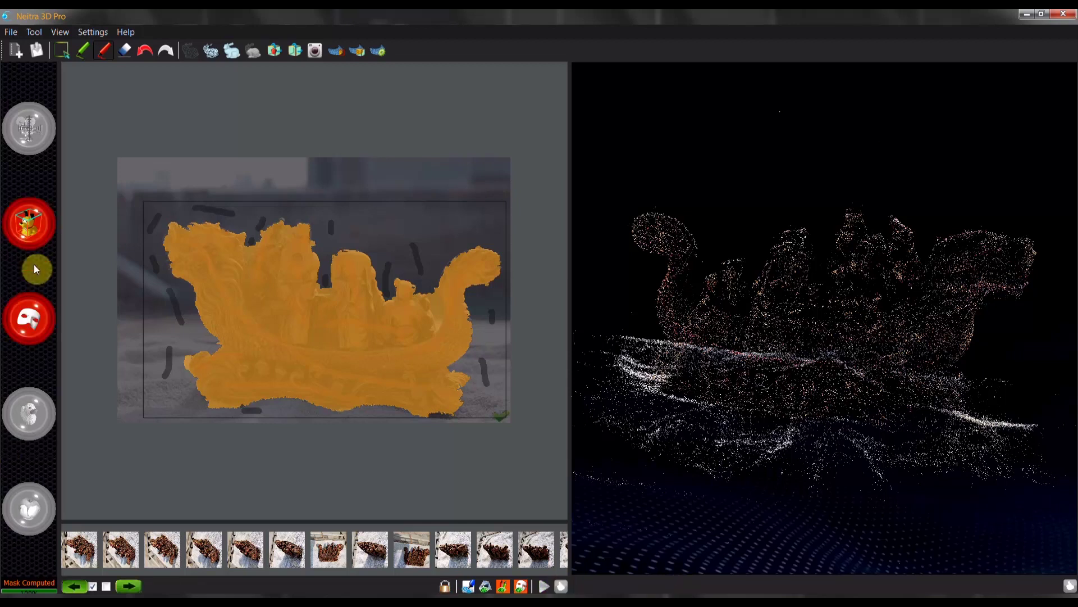
- Propagate the mask to all photos, inspect the initial mesh, and open a photo with a poor mask
{"action": "left_click", "coordinate": [28, 317]}
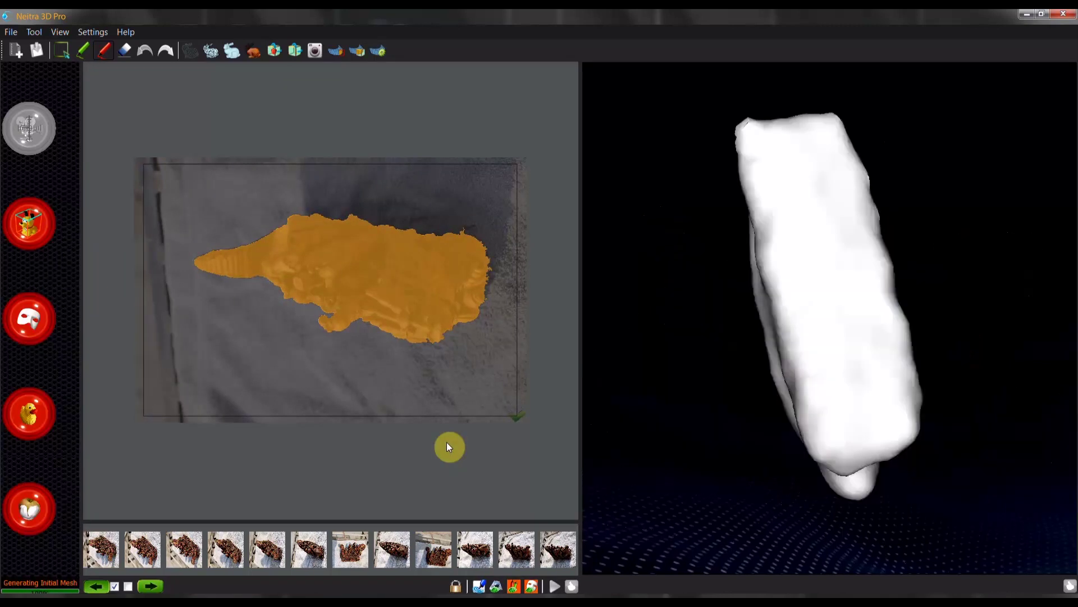
{"action": "mouse_move", "coordinate": [954, 403]}
{"action": "left_mouse_down"}
{"action": "mouse_move", "coordinate": [619, 305]}
{"action": "mouse_move", "coordinate": [915, 386]}
{"action": "mouse_move", "coordinate": [730, 405]}
{"action": "mouse_move", "coordinate": [916, 374]}
{"action": "left_mouse_up"}
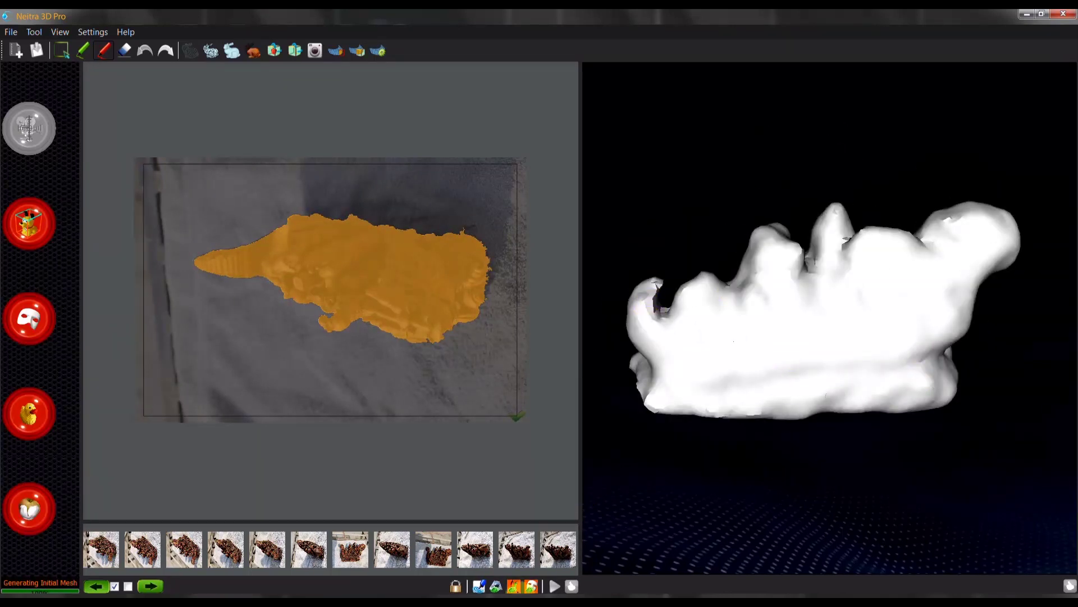
{"action": "left_click_drag", "start_coordinate": [101, 548], "coordinate": [155, 556]}
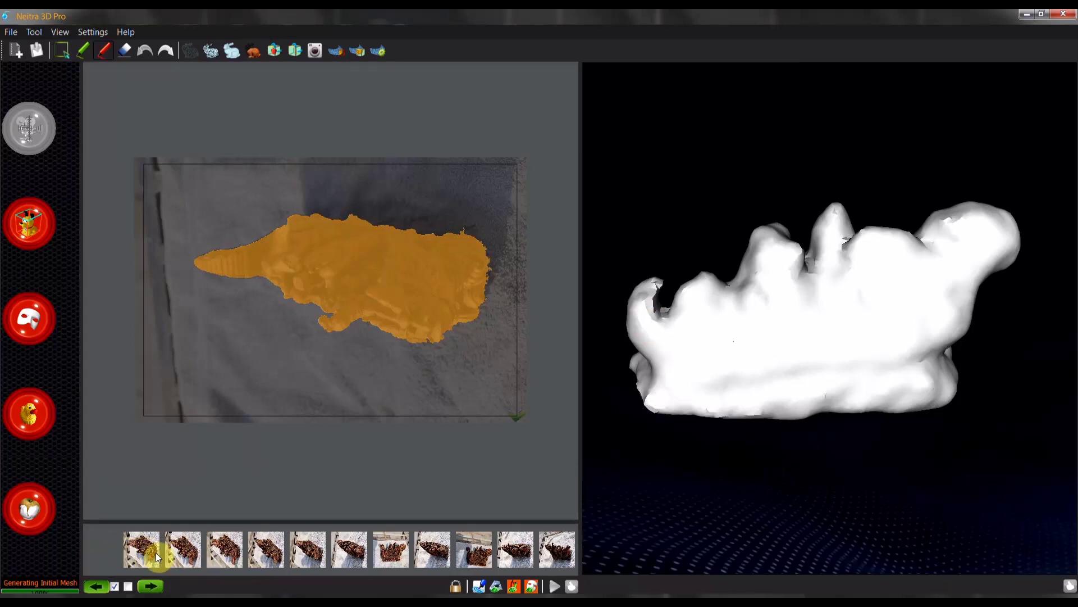
{"action": "left_click", "coordinate": [156, 556]}
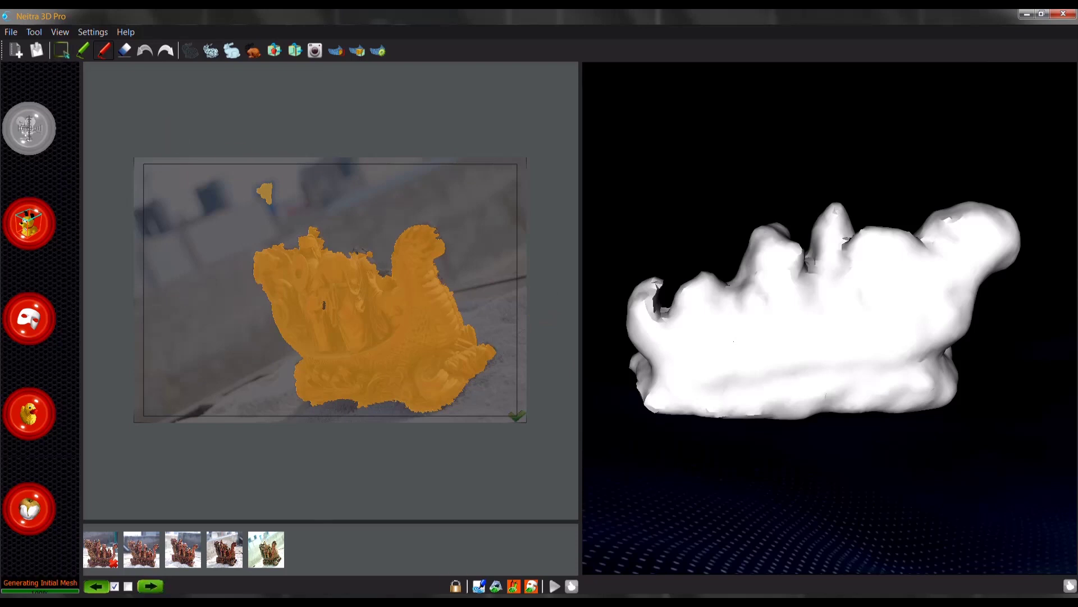
- Redraw a tighter frame and add background strokes around the head and right side, undoing the bottom one
{"action": "left_click_drag", "start_coordinate": [227, 211], "coordinate": [507, 413]}
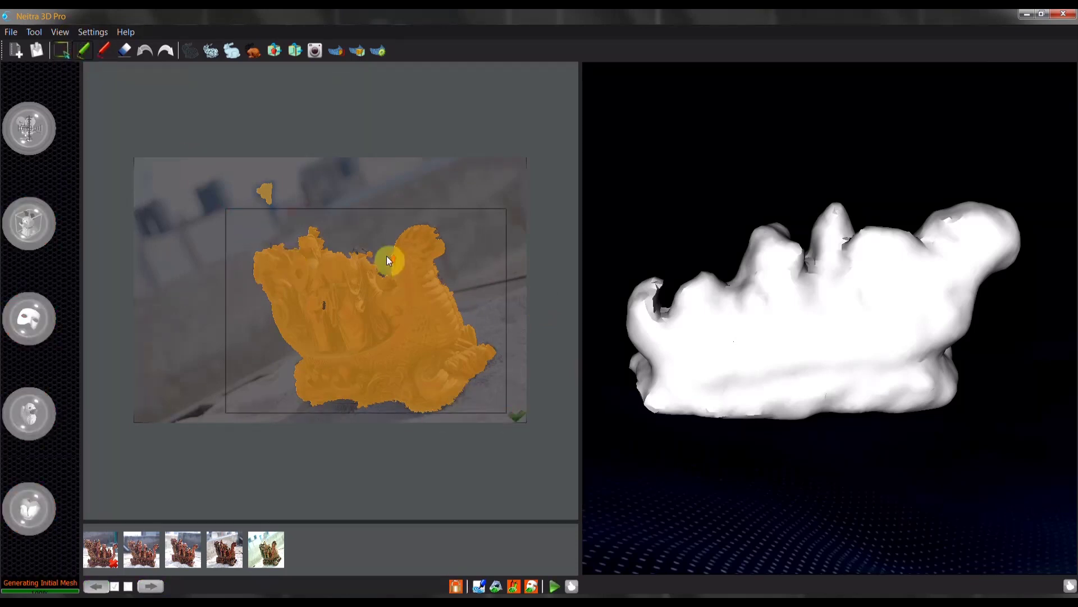
{"action": "scroll", "coordinate": [387, 260], "scroll_direction": "up", "scroll_amount": 2}
{"action": "scroll", "coordinate": [437, 280], "scroll_direction": "down", "scroll_amount": 2}
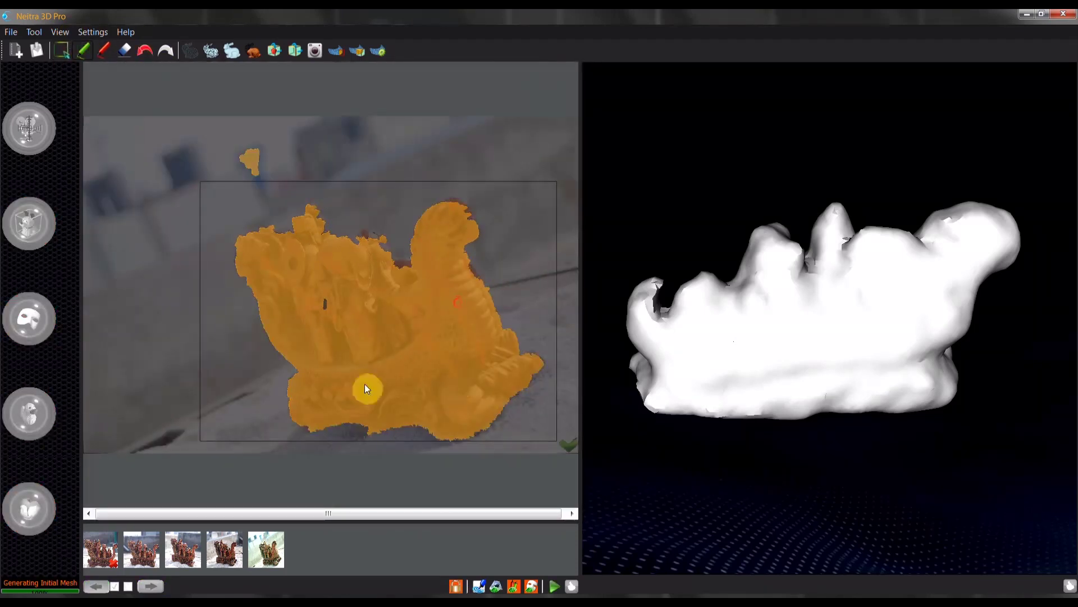
{"action": "left_click", "coordinate": [530, 585]}
{"action": "left_click_drag", "start_coordinate": [346, 201], "coordinate": [356, 213]}
{"action": "left_click_drag", "start_coordinate": [368, 204], "coordinate": [384, 216]}
{"action": "left_click_drag", "start_coordinate": [509, 225], "coordinate": [516, 282]}
{"action": "left_click_drag", "start_coordinate": [536, 410], "coordinate": [528, 424]}
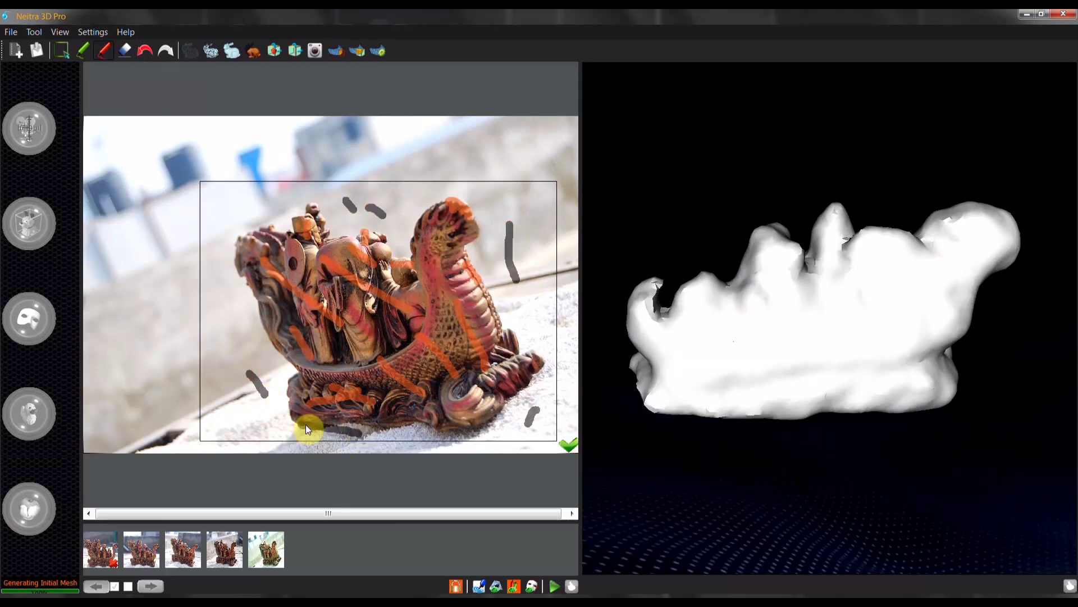
{"action": "key", "text": "ctrl+z"}
- Recompute and propagate the corrected mask, check the mesh, and start point cloud generation
{"action": "left_click", "coordinate": [555, 585]}
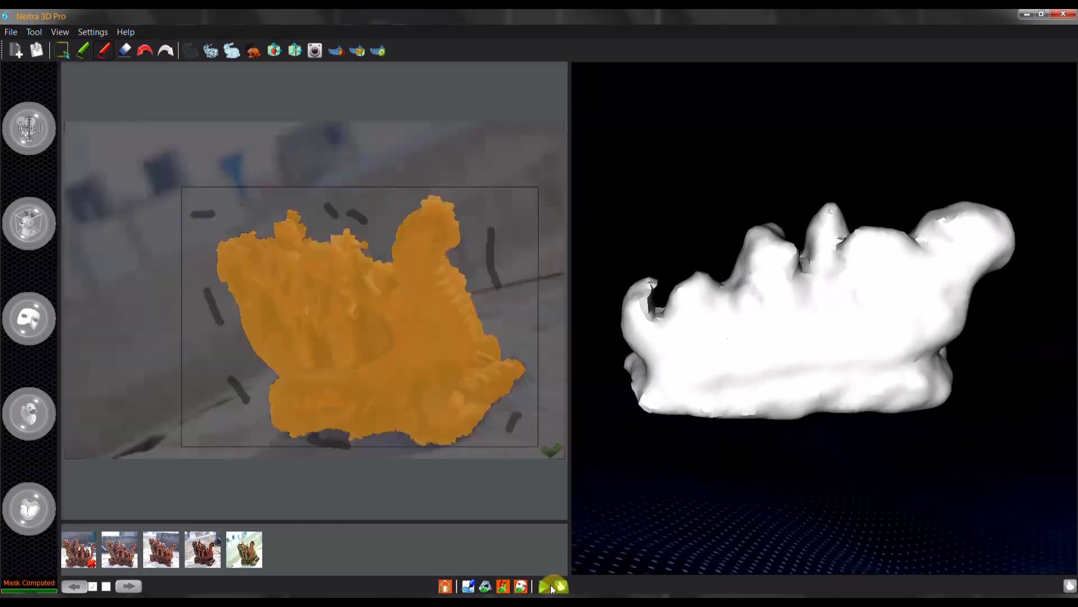
{"action": "left_click", "coordinate": [561, 586]}
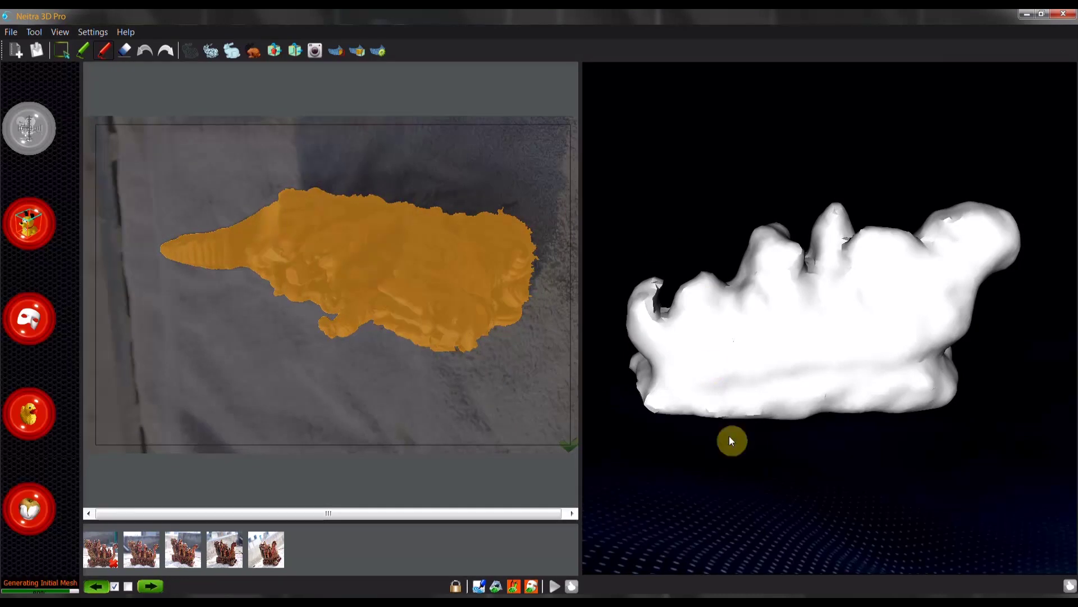
{"action": "mouse_move", "coordinate": [636, 265]}
{"action": "left_mouse_down"}
{"action": "mouse_move", "coordinate": [982, 448]}
{"action": "mouse_move", "coordinate": [1003, 416]}
{"action": "mouse_move", "coordinate": [886, 458]}
{"action": "left_mouse_up"}
{"action": "mouse_move", "coordinate": [597, 438]}
{"action": "left_mouse_down"}
{"action": "mouse_move", "coordinate": [832, 517]}
{"action": "mouse_move", "coordinate": [758, 517]}
{"action": "mouse_move", "coordinate": [811, 508]}
{"action": "mouse_move", "coordinate": [820, 578]}
{"action": "left_mouse_up"}
{"action": "left_click", "coordinate": [28, 417]}
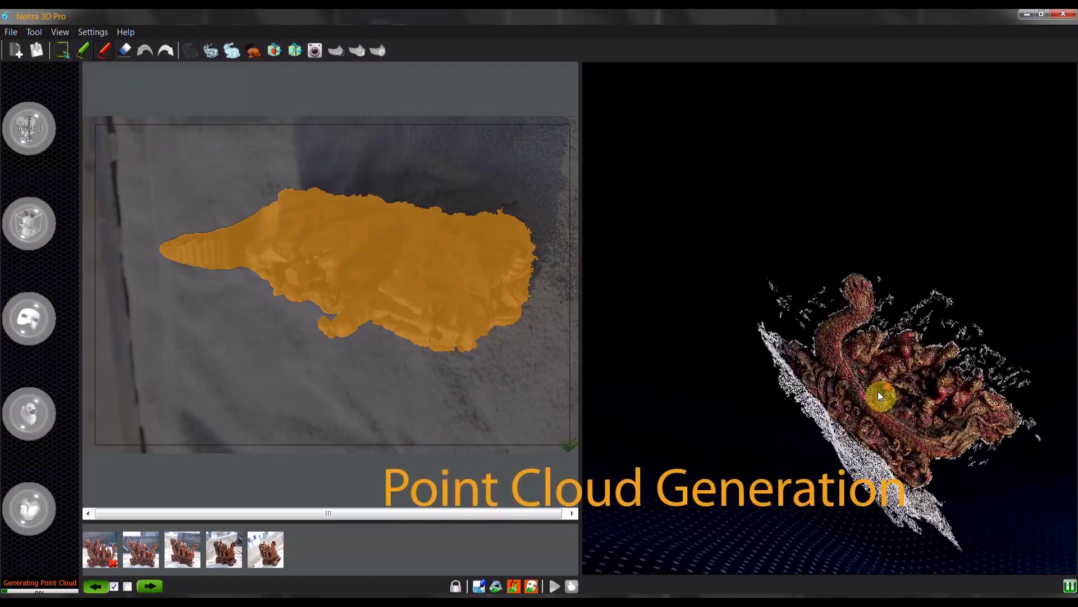
- Orbit the dense point cloud from several sides until it refines into the white boat mesh
{"action": "mouse_move", "coordinate": [819, 386]}
{"action": "left_mouse_down"}
{"action": "mouse_move", "coordinate": [674, 354]}
{"action": "mouse_move", "coordinate": [826, 277]}
{"action": "mouse_move", "coordinate": [834, 354]}
{"action": "mouse_move", "coordinate": [792, 347]}
{"action": "left_mouse_up"}
{"action": "scroll", "coordinate": [840, 373], "scroll_direction": "up", "scroll_amount": 2}
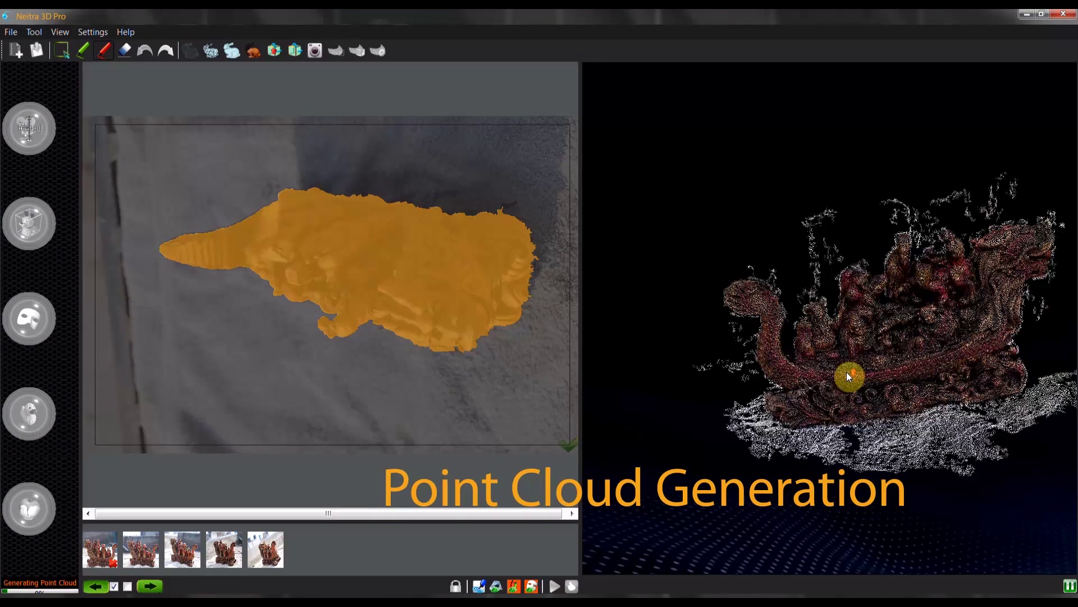
{"action": "scroll", "coordinate": [847, 372], "scroll_direction": "up", "scroll_amount": 2}
{"action": "scroll", "coordinate": [876, 382], "scroll_direction": "up", "scroll_amount": 2}
{"action": "left_click_drag", "start_coordinate": [934, 400], "coordinate": [873, 381]}
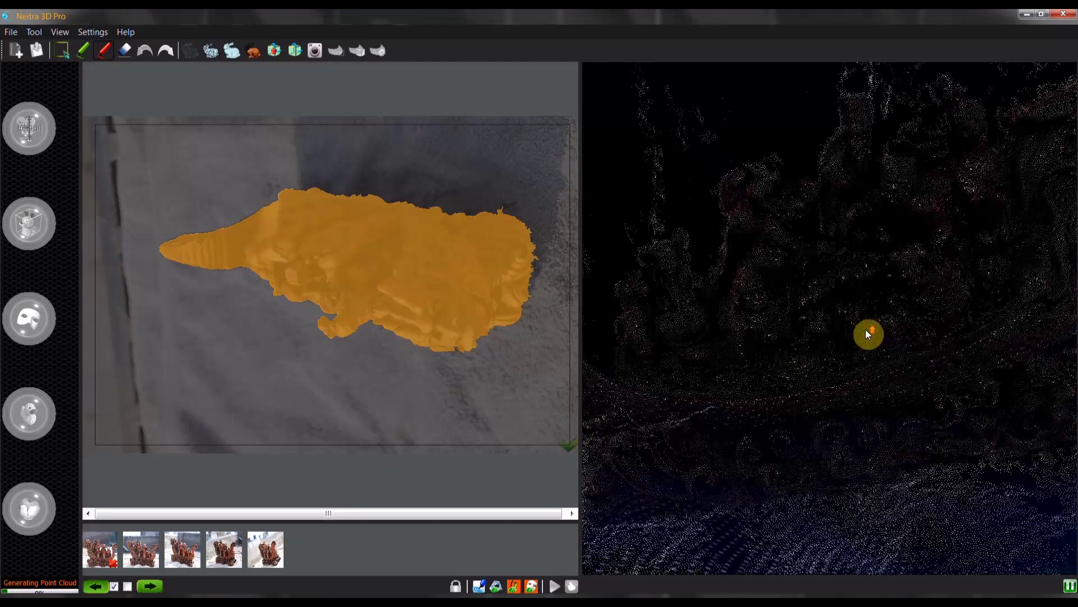
{"action": "scroll", "coordinate": [868, 407], "scroll_direction": "down", "scroll_amount": 3}
{"action": "left_click_drag", "start_coordinate": [869, 411], "coordinate": [918, 387]}
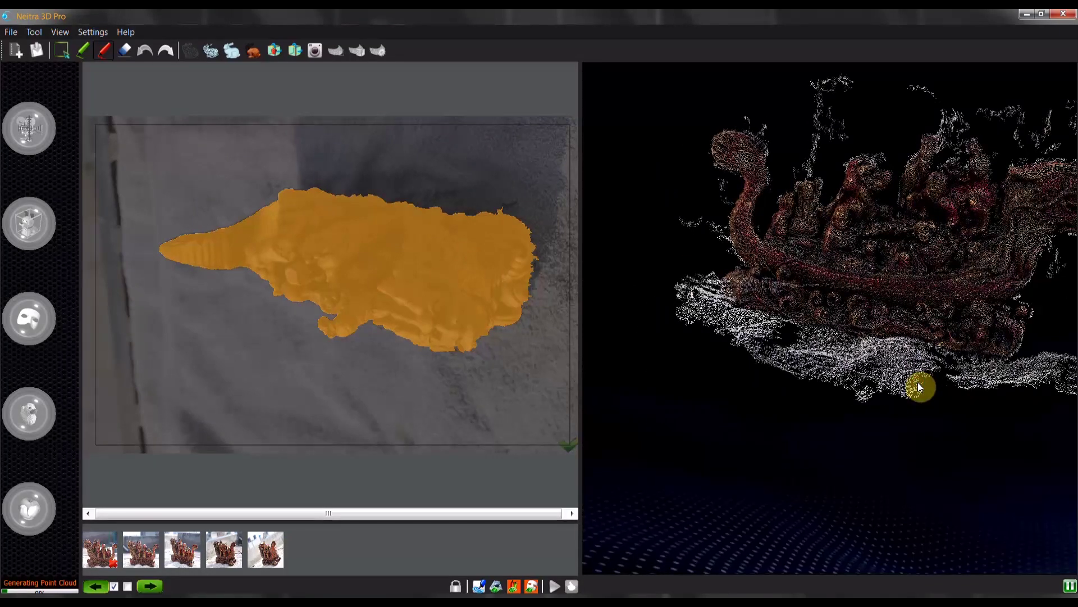
{"action": "scroll", "coordinate": [915, 349], "scroll_direction": "up", "scroll_amount": 3}
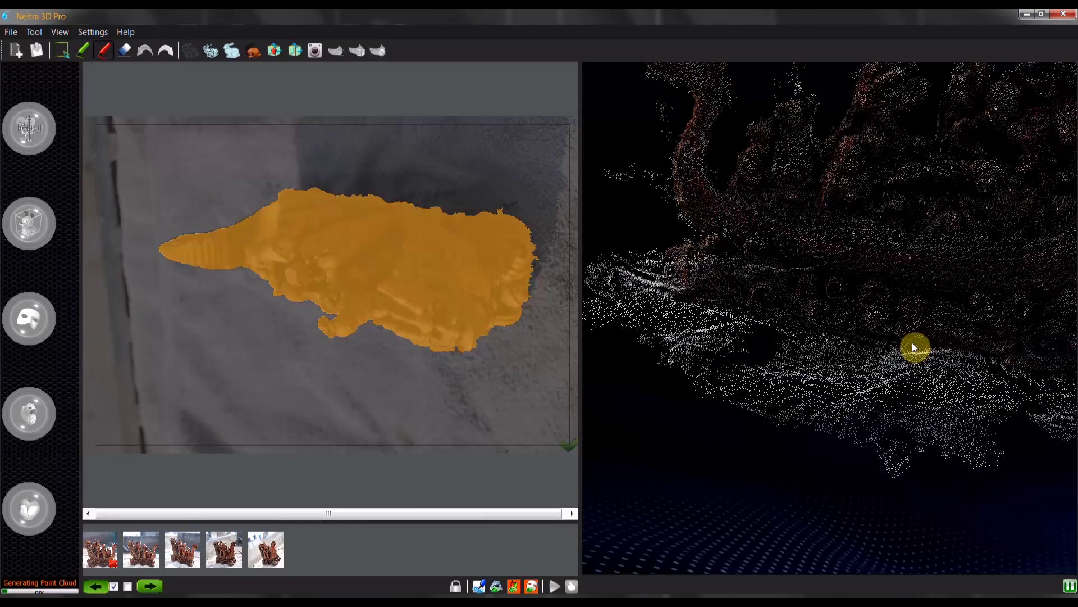
{"action": "scroll", "coordinate": [911, 317], "scroll_direction": "down", "scroll_amount": 2}
{"action": "scroll", "coordinate": [783, 410], "scroll_direction": "down", "scroll_amount": 2}
{"action": "mouse_move", "coordinate": [956, 450]}
{"action": "left_mouse_down"}
{"action": "mouse_move", "coordinate": [816, 451]}
{"action": "mouse_move", "coordinate": [776, 424]}
{"action": "mouse_move", "coordinate": [886, 419]}
{"action": "left_mouse_up"}
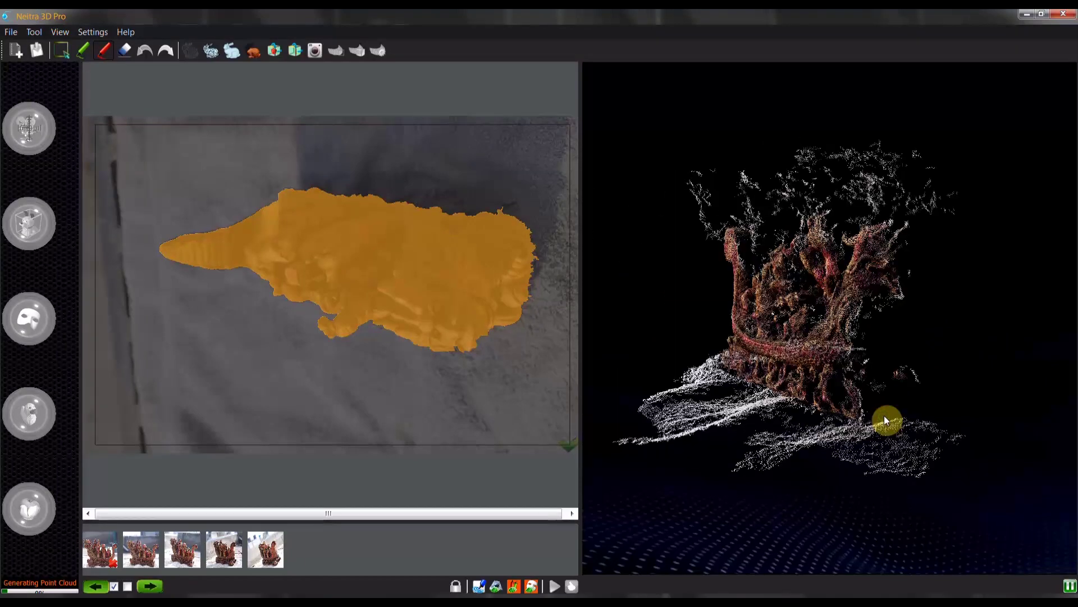
{"action": "mouse_move", "coordinate": [736, 562]}
{"action": "left_mouse_down"}
{"action": "mouse_move", "coordinate": [764, 533]}
{"action": "mouse_move", "coordinate": [822, 534]}
{"action": "left_mouse_up"}
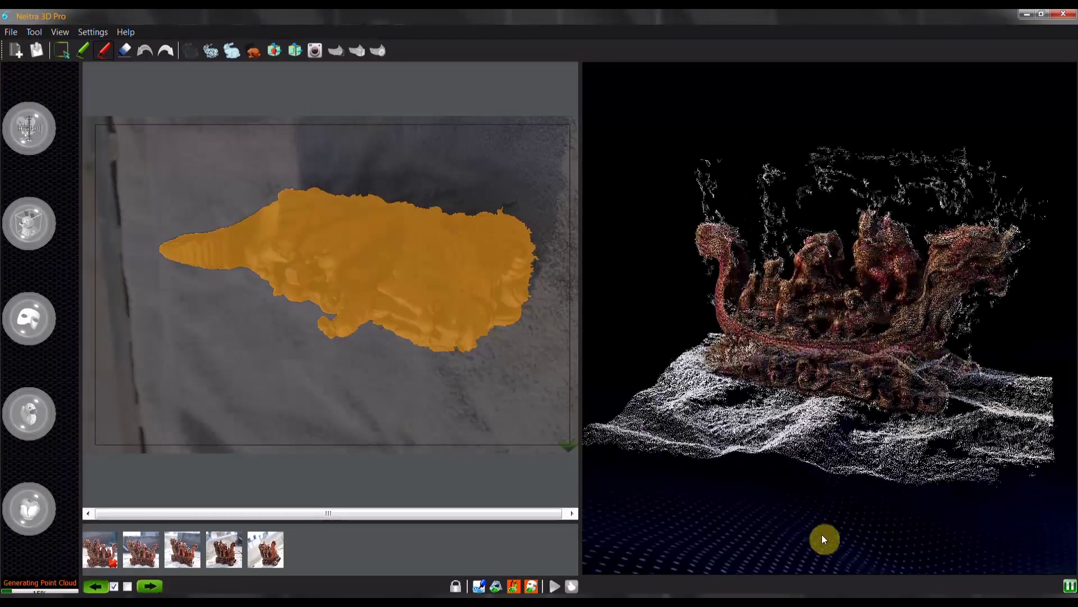
{"action": "mouse_move", "coordinate": [1018, 441]}
{"action": "left_mouse_down"}
{"action": "mouse_move", "coordinate": [727, 446]}
{"action": "mouse_move", "coordinate": [638, 500]}
{"action": "mouse_move", "coordinate": [700, 419]}
{"action": "mouse_move", "coordinate": [691, 418]}
{"action": "mouse_move", "coordinate": [662, 487]}
{"action": "mouse_move", "coordinate": [741, 410]}
{"action": "mouse_move", "coordinate": [669, 404]}
{"action": "mouse_move", "coordinate": [732, 413]}
{"action": "left_mouse_up"}
{"action": "scroll", "coordinate": [806, 354], "scroll_direction": "up", "scroll_amount": 2}
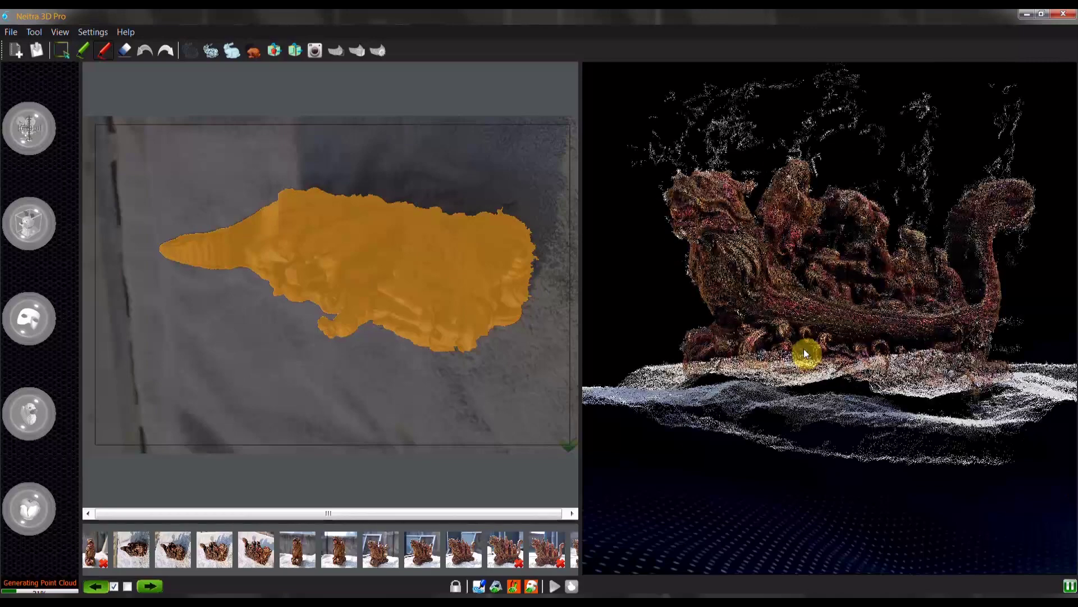
{"action": "mouse_move", "coordinate": [1072, 250]}
{"action": "left_mouse_down"}
{"action": "mouse_move", "coordinate": [983, 397]}
{"action": "mouse_move", "coordinate": [1069, 325]}
{"action": "mouse_move", "coordinate": [861, 272]}
{"action": "mouse_move", "coordinate": [958, 413]}
{"action": "mouse_move", "coordinate": [1045, 124]}
{"action": "left_mouse_up"}
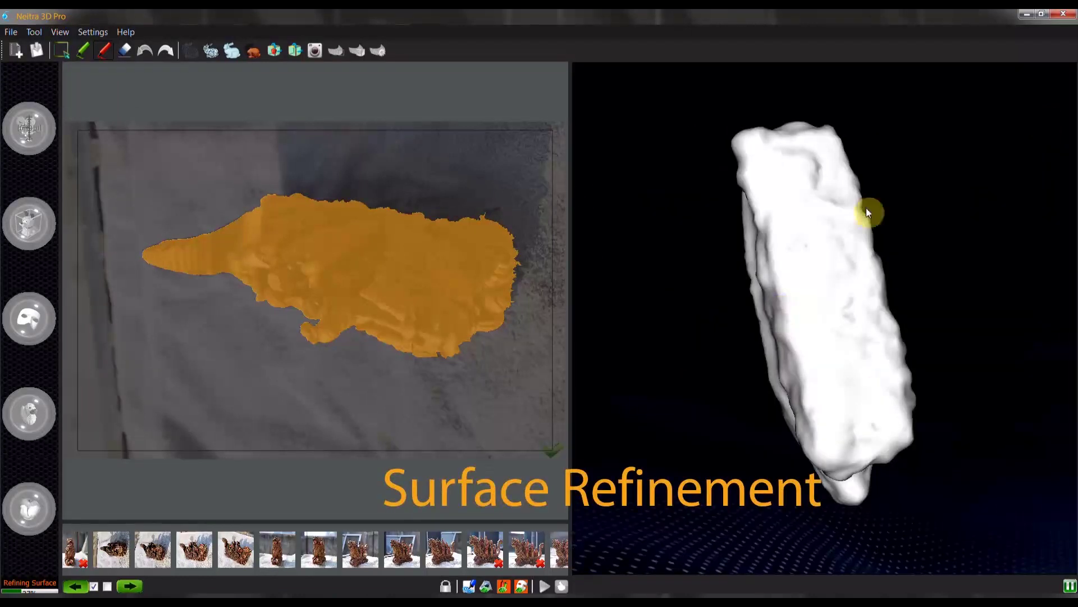
{"action": "mouse_move", "coordinate": [866, 211]}
{"action": "left_mouse_down"}
{"action": "mouse_move", "coordinate": [773, 289]}
{"action": "mouse_move", "coordinate": [697, 260]}
{"action": "mouse_move", "coordinate": [770, 355]}
{"action": "mouse_move", "coordinate": [745, 439]}
{"action": "mouse_move", "coordinate": [691, 301]}
{"action": "mouse_move", "coordinate": [1017, 421]}
{"action": "mouse_move", "coordinate": [895, 386]}
{"action": "mouse_move", "coordinate": [859, 414]}
{"action": "mouse_move", "coordinate": [879, 362]}
{"action": "mouse_move", "coordinate": [889, 397]}
{"action": "mouse_move", "coordinate": [869, 399]}
{"action": "left_mouse_up"}
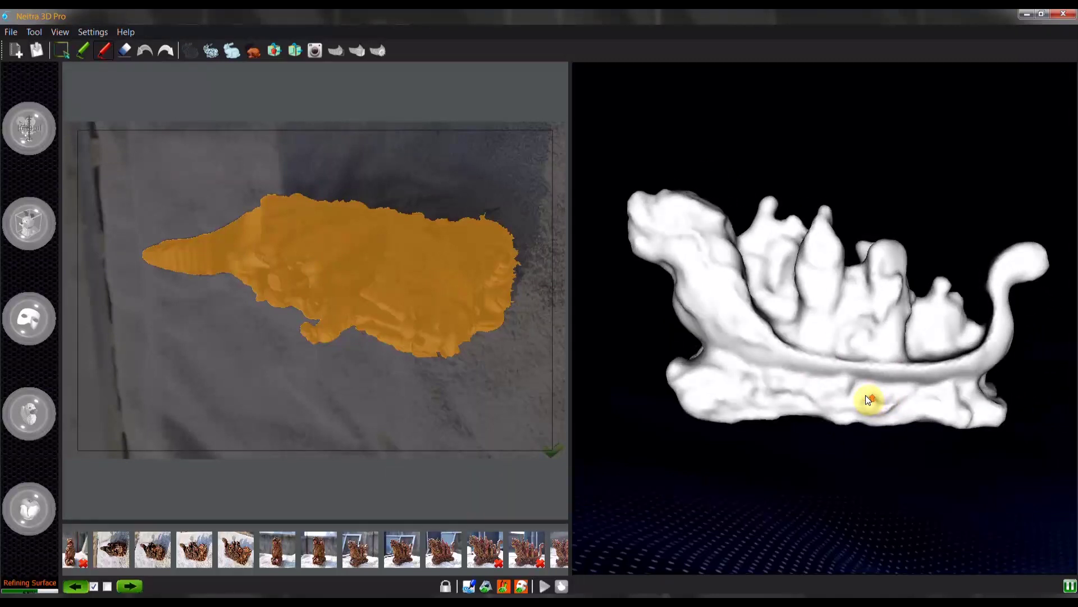
{"action": "scroll", "coordinate": [866, 394], "scroll_direction": "up", "scroll_amount": 2}
{"action": "scroll", "coordinate": [865, 395], "scroll_direction": "down", "scroll_amount": 2}
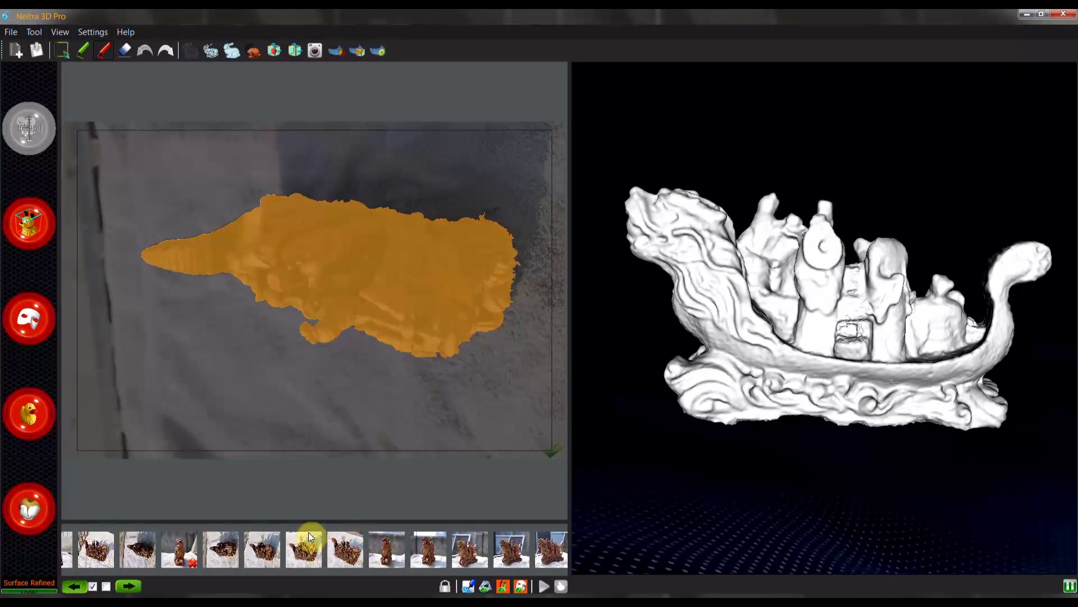
{"action": "scroll", "coordinate": [269, 547], "scroll_direction": "up", "scroll_amount": 4}
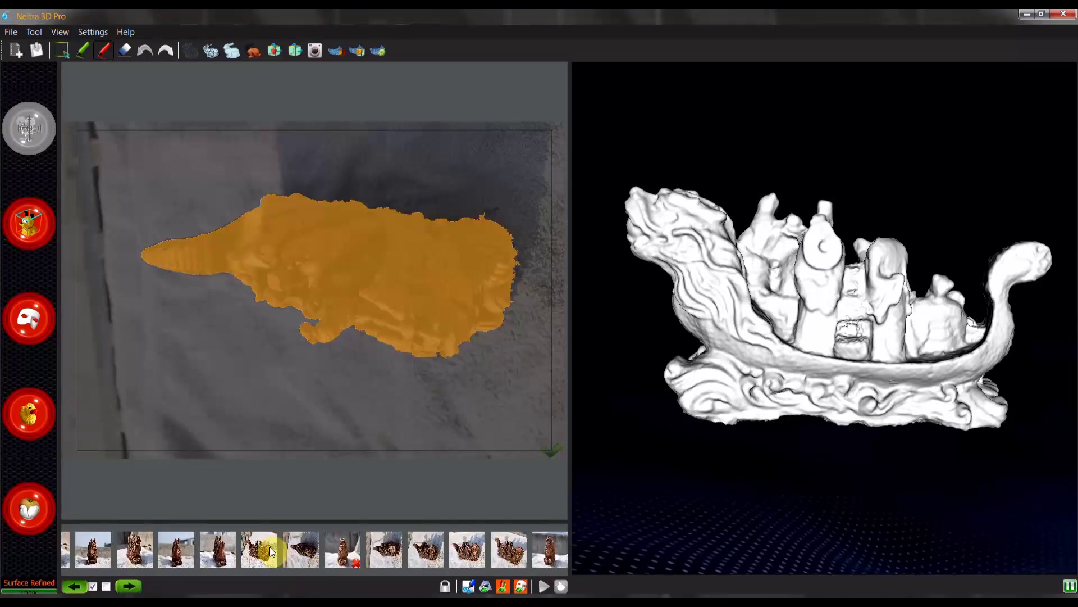
{"action": "scroll", "coordinate": [187, 548], "scroll_direction": "up", "scroll_amount": 3}
{"action": "scroll", "coordinate": [187, 548], "scroll_direction": "up", "scroll_amount": 3}
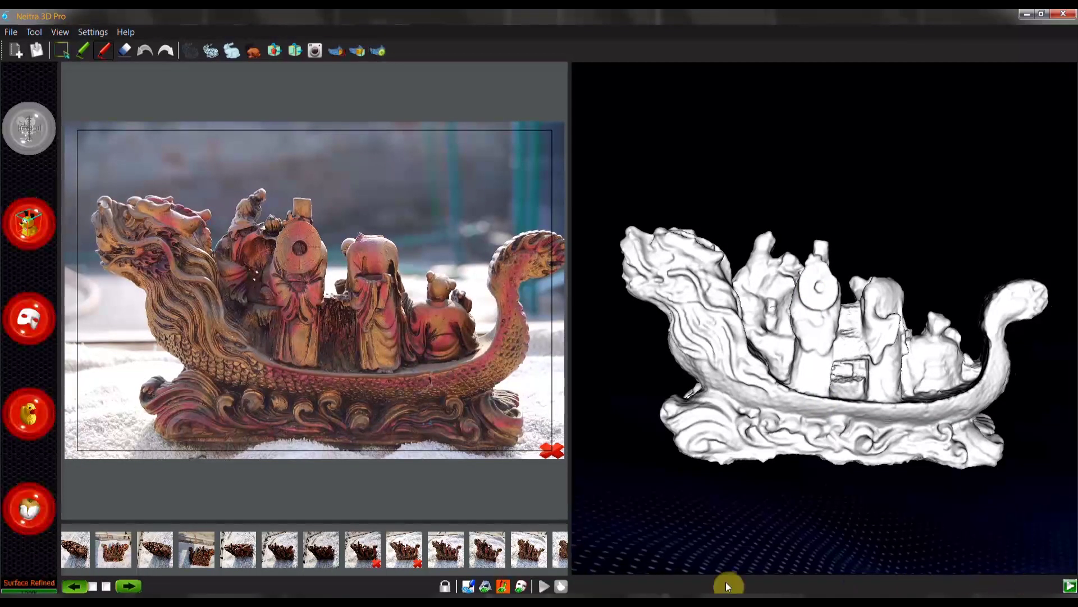
- Orbit the refined white boat mesh through front, low side and top-down views, then start texture generation
{"action": "mouse_move", "coordinate": [804, 483]}
{"action": "left_mouse_down"}
{"action": "mouse_move", "coordinate": [1074, 485]}
{"action": "mouse_move", "coordinate": [660, 484]}
{"action": "mouse_move", "coordinate": [613, 472]}
{"action": "mouse_move", "coordinate": [881, 495]}
{"action": "mouse_move", "coordinate": [965, 473]}
{"action": "mouse_move", "coordinate": [844, 417]}
{"action": "mouse_move", "coordinate": [778, 442]}
{"action": "mouse_move", "coordinate": [847, 450]}
{"action": "mouse_move", "coordinate": [1062, 430]}
{"action": "mouse_move", "coordinate": [812, 404]}
{"action": "mouse_move", "coordinate": [696, 509]}
{"action": "mouse_move", "coordinate": [975, 421]}
{"action": "mouse_move", "coordinate": [936, 479]}
{"action": "mouse_move", "coordinate": [915, 363]}
{"action": "mouse_move", "coordinate": [852, 373]}
{"action": "mouse_move", "coordinate": [966, 481]}
{"action": "mouse_move", "coordinate": [890, 450]}
{"action": "mouse_move", "coordinate": [794, 441]}
{"action": "left_mouse_up"}
{"action": "scroll", "coordinate": [930, 453], "scroll_direction": "up", "scroll_amount": 5}
{"action": "scroll", "coordinate": [931, 449], "scroll_direction": "down", "scroll_amount": 3}
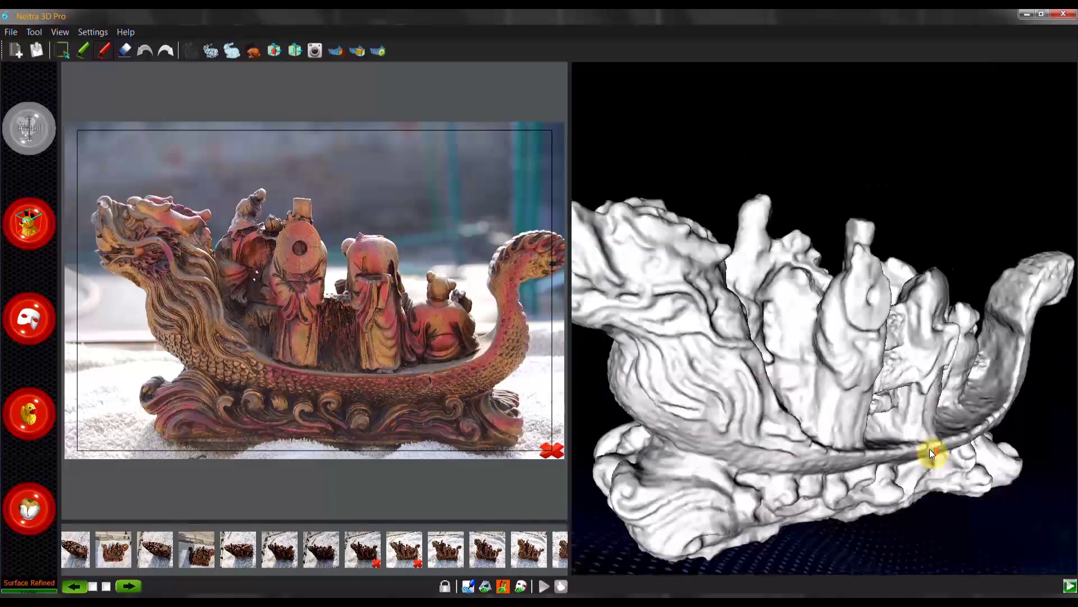
{"action": "mouse_move", "coordinate": [932, 450]}
{"action": "left_mouse_down"}
{"action": "mouse_move", "coordinate": [1043, 462]}
{"action": "mouse_move", "coordinate": [884, 485]}
{"action": "mouse_move", "coordinate": [947, 416]}
{"action": "mouse_move", "coordinate": [958, 506]}
{"action": "mouse_move", "coordinate": [896, 530]}
{"action": "mouse_move", "coordinate": [839, 466]}
{"action": "left_mouse_up"}
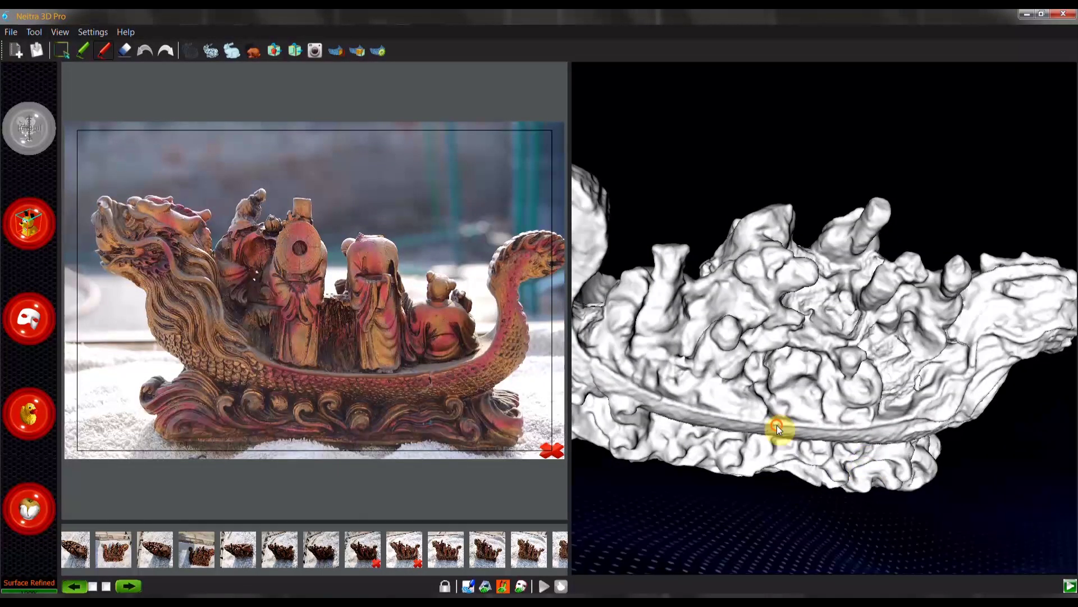
{"action": "mouse_move", "coordinate": [777, 426]}
{"action": "left_mouse_down"}
{"action": "mouse_move", "coordinate": [864, 469]}
{"action": "mouse_move", "coordinate": [759, 428]}
{"action": "mouse_move", "coordinate": [910, 470]}
{"action": "mouse_move", "coordinate": [925, 435]}
{"action": "mouse_move", "coordinate": [882, 428]}
{"action": "mouse_move", "coordinate": [918, 474]}
{"action": "mouse_move", "coordinate": [922, 446]}
{"action": "mouse_move", "coordinate": [839, 409]}
{"action": "mouse_move", "coordinate": [939, 217]}
{"action": "mouse_move", "coordinate": [833, 272]}
{"action": "left_mouse_up"}
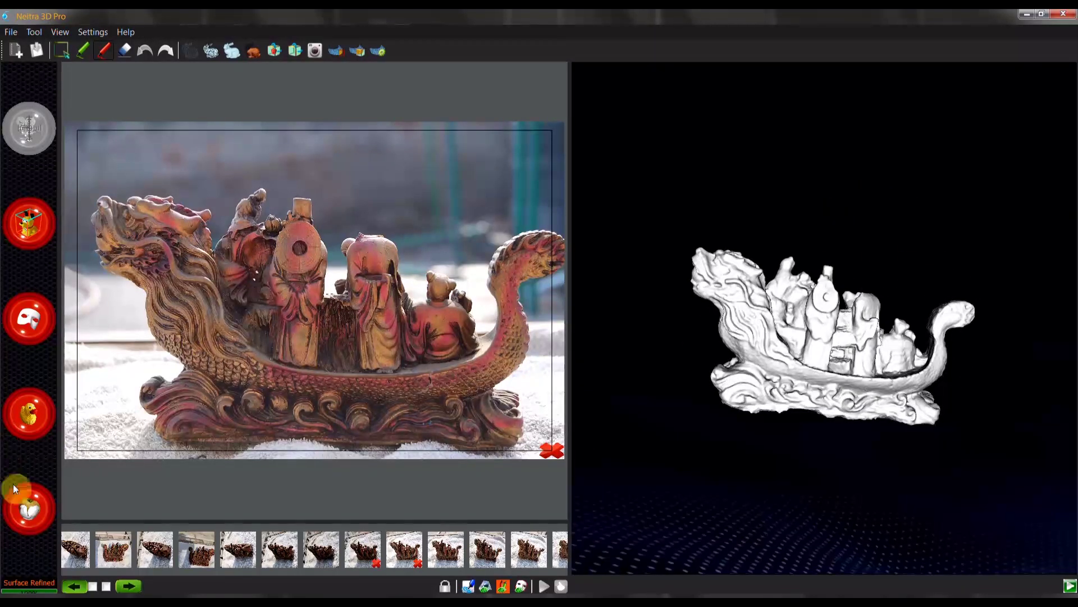
{"action": "left_click", "coordinate": [32, 517]}
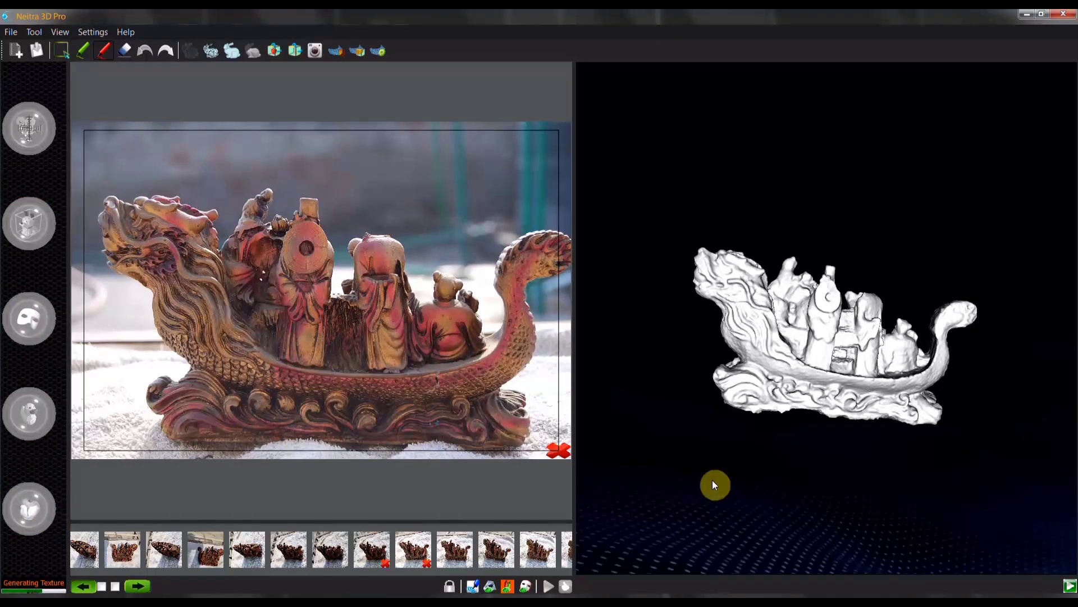
- Review the textured red-and-gold boat from front and three-quarter top views, then bring up the File menu
{"action": "mouse_move", "coordinate": [712, 484]}
{"action": "left_mouse_down"}
{"action": "mouse_move", "coordinate": [871, 413]}
{"action": "mouse_move", "coordinate": [712, 376]}
{"action": "mouse_move", "coordinate": [744, 408]}
{"action": "mouse_move", "coordinate": [697, 427]}
{"action": "mouse_move", "coordinate": [983, 456]}
{"action": "mouse_move", "coordinate": [917, 435]}
{"action": "mouse_move", "coordinate": [912, 503]}
{"action": "mouse_move", "coordinate": [894, 487]}
{"action": "left_mouse_up"}
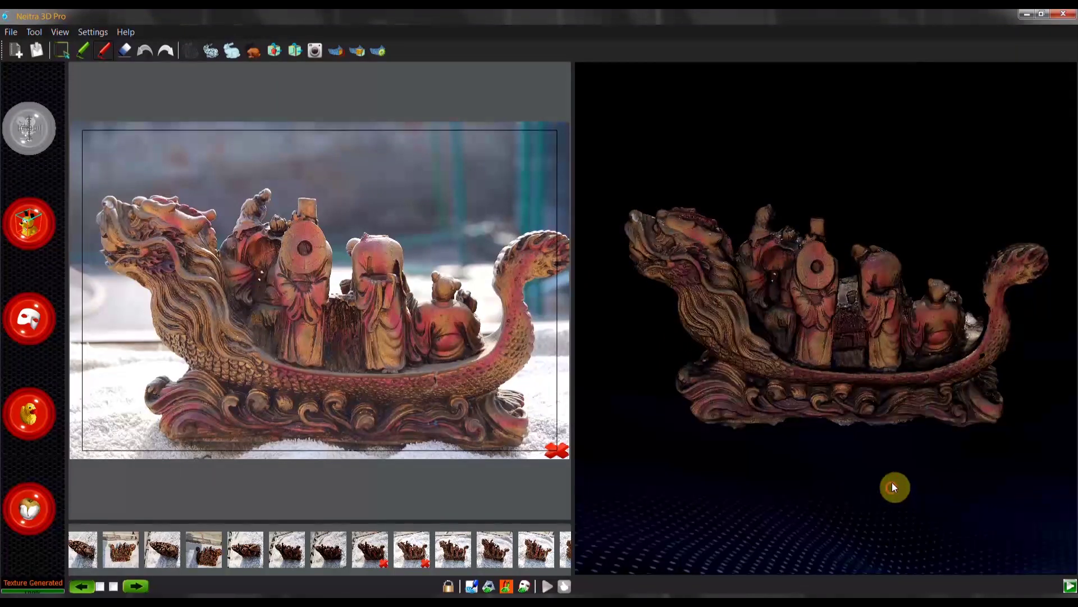
{"action": "scroll", "coordinate": [894, 477], "scroll_direction": "up", "scroll_amount": 2}
{"action": "scroll", "coordinate": [894, 478], "scroll_direction": "up", "scroll_amount": 2}
{"action": "scroll", "coordinate": [941, 427], "scroll_direction": "up", "scroll_amount": 2}
{"action": "mouse_move", "coordinate": [849, 393]}
{"action": "left_mouse_down"}
{"action": "mouse_move", "coordinate": [862, 421]}
{"action": "mouse_move", "coordinate": [860, 469]}
{"action": "mouse_move", "coordinate": [768, 508]}
{"action": "mouse_move", "coordinate": [843, 429]}
{"action": "mouse_move", "coordinate": [832, 354]}
{"action": "mouse_move", "coordinate": [812, 321]}
{"action": "mouse_move", "coordinate": [763, 357]}
{"action": "mouse_move", "coordinate": [754, 293]}
{"action": "mouse_move", "coordinate": [711, 293]}
{"action": "mouse_move", "coordinate": [918, 335]}
{"action": "mouse_move", "coordinate": [744, 361]}
{"action": "mouse_move", "coordinate": [1001, 372]}
{"action": "mouse_move", "coordinate": [1011, 451]}
{"action": "mouse_move", "coordinate": [987, 457]}
{"action": "mouse_move", "coordinate": [855, 361]}
{"action": "mouse_move", "coordinate": [872, 348]}
{"action": "mouse_move", "coordinate": [879, 383]}
{"action": "mouse_move", "coordinate": [814, 376]}
{"action": "mouse_move", "coordinate": [869, 300]}
{"action": "mouse_move", "coordinate": [883, 373]}
{"action": "mouse_move", "coordinate": [953, 356]}
{"action": "mouse_move", "coordinate": [885, 344]}
{"action": "mouse_move", "coordinate": [802, 381]}
{"action": "mouse_move", "coordinate": [775, 343]}
{"action": "mouse_move", "coordinate": [852, 364]}
{"action": "mouse_move", "coordinate": [816, 368]}
{"action": "left_mouse_up"}
{"action": "scroll", "coordinate": [856, 359], "scroll_direction": "up", "scroll_amount": 5}
{"action": "scroll", "coordinate": [883, 345], "scroll_direction": "down", "scroll_amount": 5}
{"action": "scroll", "coordinate": [816, 369], "scroll_direction": "down", "scroll_amount": 3}
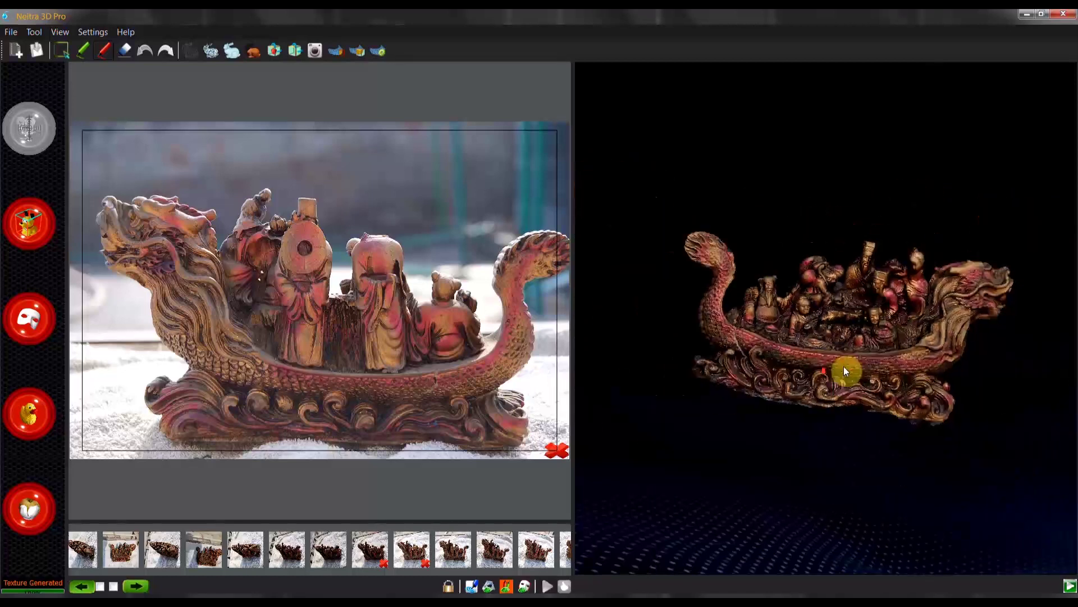
{"action": "scroll", "coordinate": [331, 259], "scroll_direction": "up", "scroll_amount": 2}
{"action": "mouse_move", "coordinate": [854, 285]}
{"action": "left_mouse_down"}
{"action": "mouse_move", "coordinate": [946, 274]}
{"action": "mouse_move", "coordinate": [891, 289]}
{"action": "mouse_move", "coordinate": [864, 348]}
{"action": "left_mouse_up"}
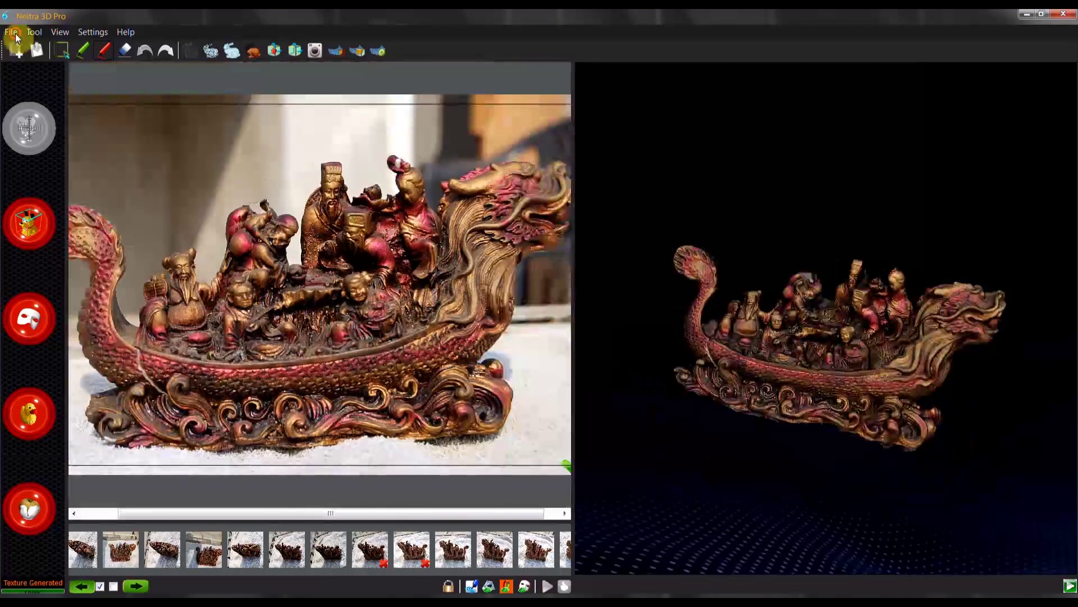
{"action": "left_click", "coordinate": [12, 31]}
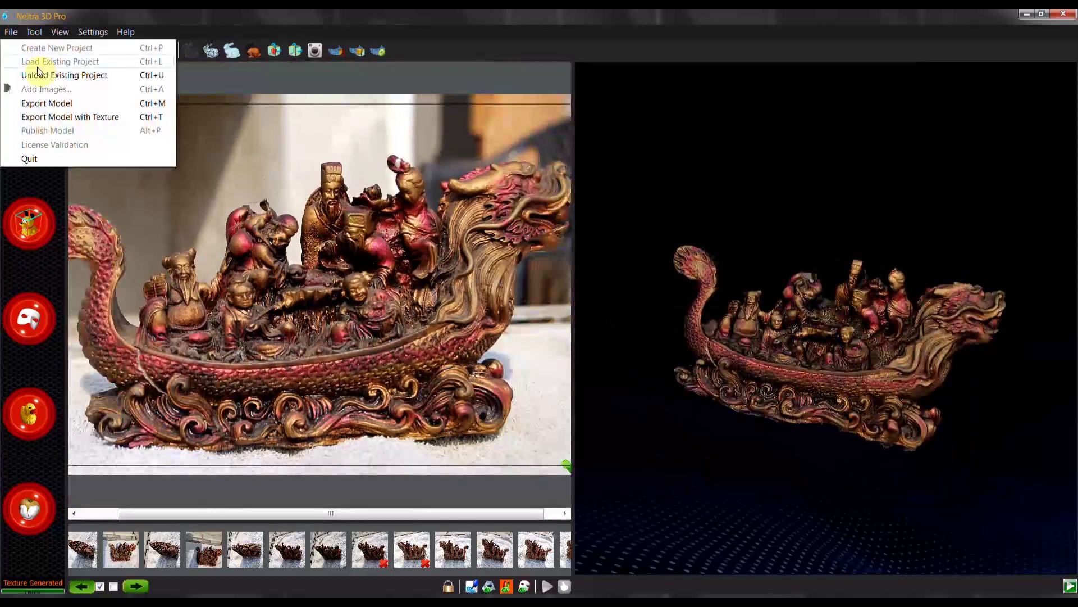
- Export Model with Texture as ship_tex into the ship_demo1\data folder
{"action": "left_click", "coordinate": [57, 117]}
{"action": "double_click", "coordinate": [167, 136]}
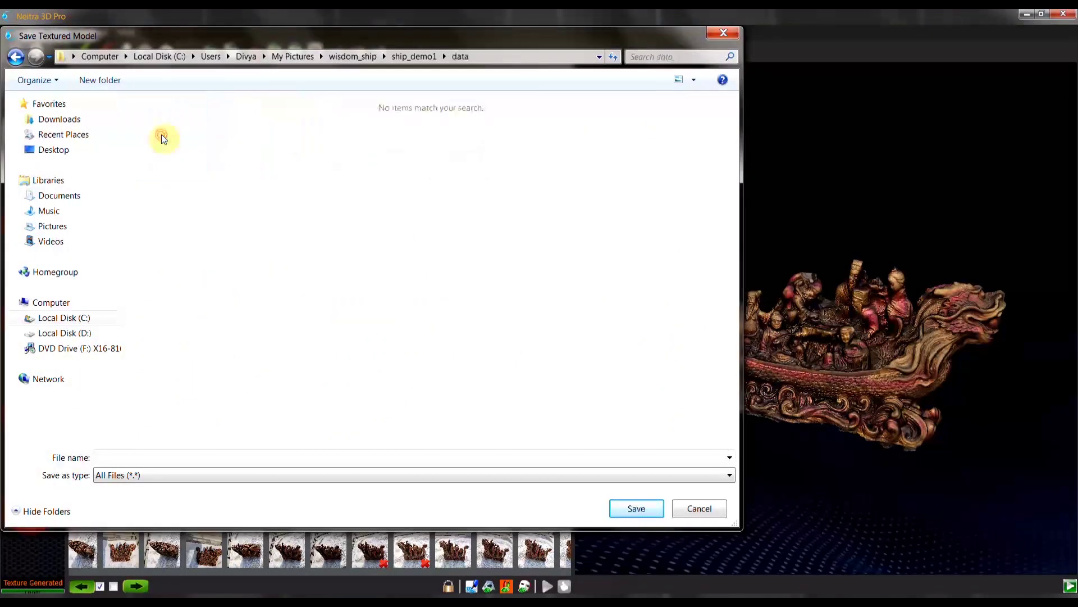
{"action": "left_click", "coordinate": [642, 509]}
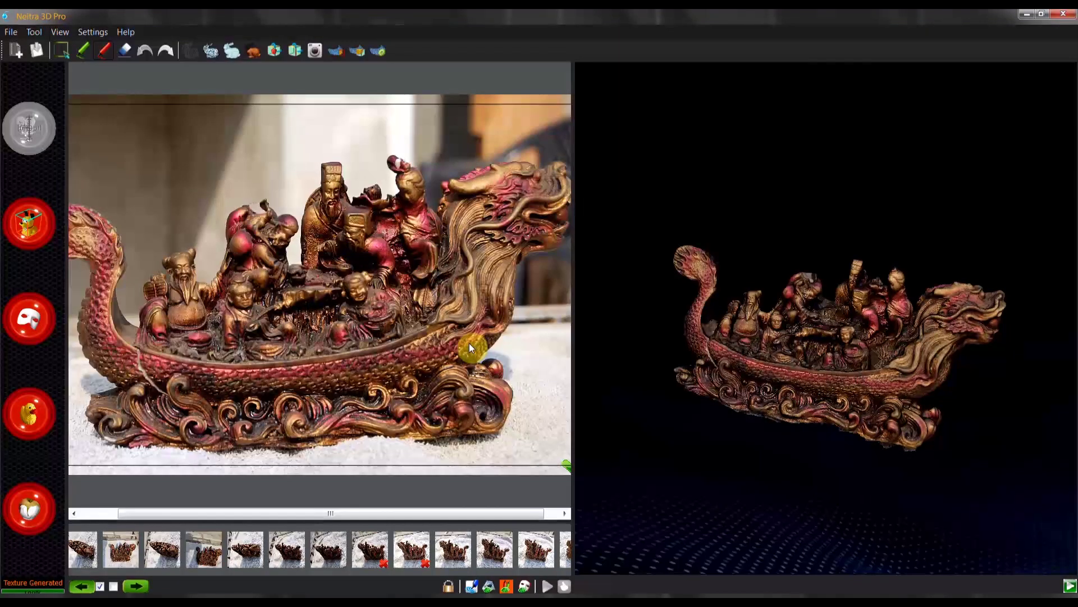